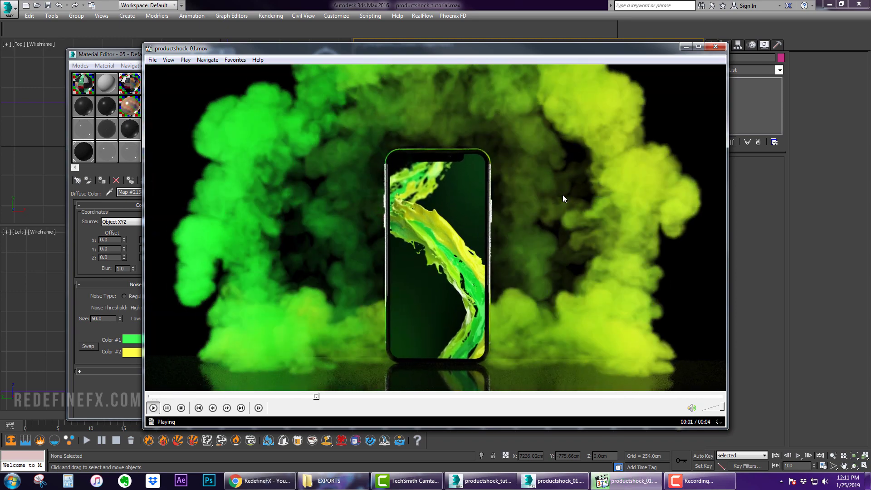
# Step: Play and pause the productshock_01.mov render to examine the smoke spreading around the phone
pyautogui.click(410, 172)
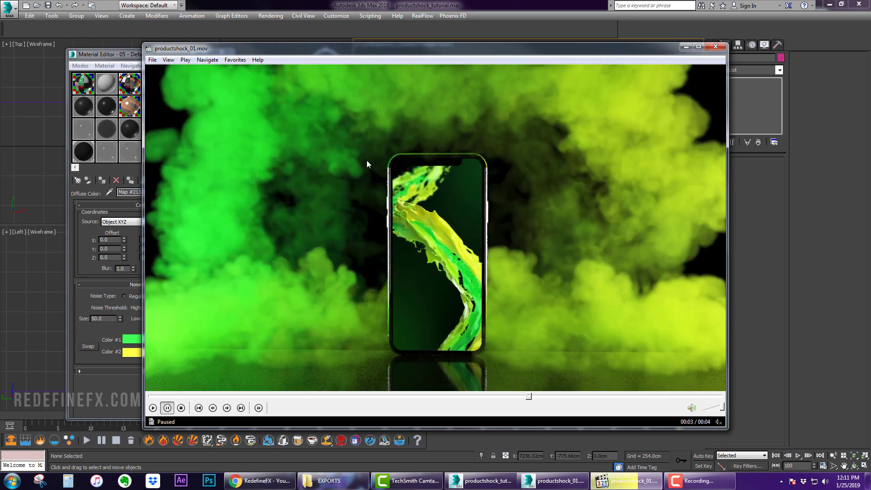
pyautogui.click(255, 396)
pyautogui.press('space')
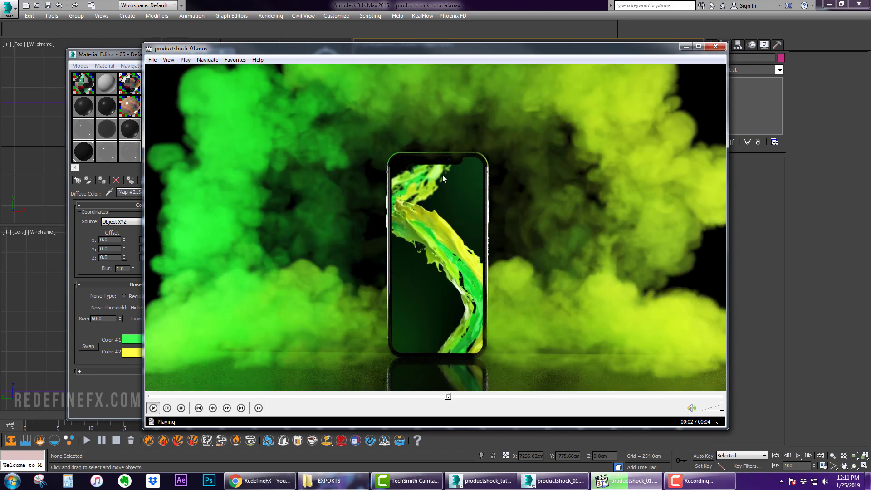
pyautogui.press('space')
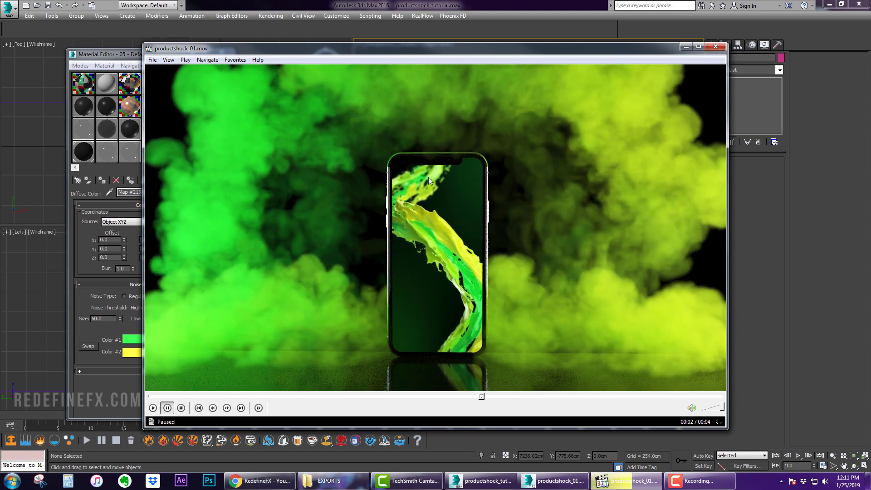
# Step: Open INSTAGRAM STORY VERTICAL 03.mov from the EXPORTS folder and pause its playback
pyautogui.click(350, 480)
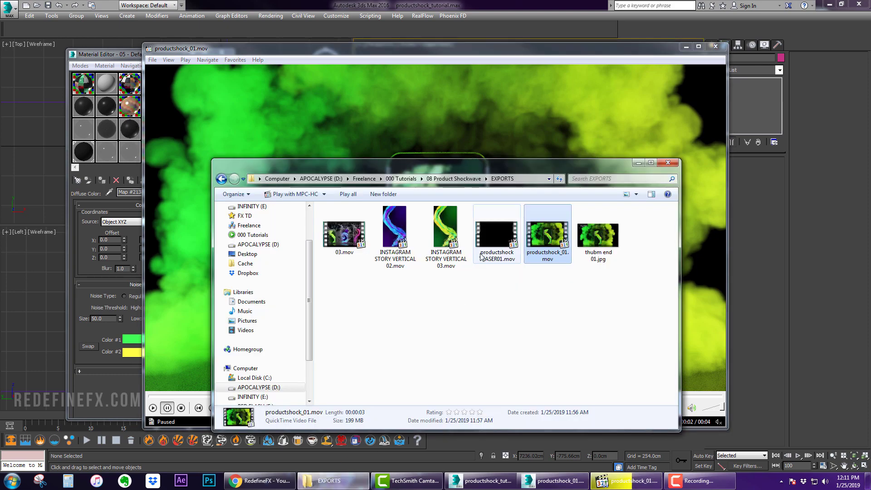
pyautogui.doubleClick(456, 227)
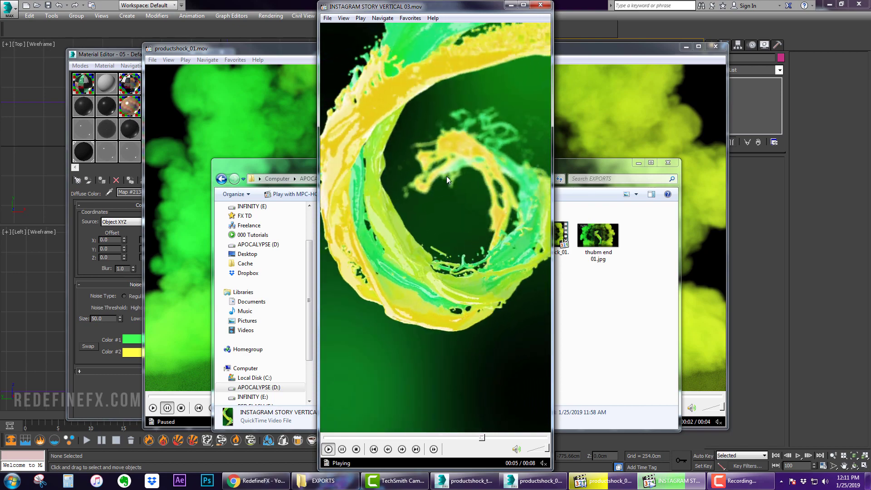
pyautogui.click(474, 217)
# Step: Switch to the web browser and look through the RedefineFX YouTube channel's home page and uploaded tutorial videos
pyautogui.click(268, 479)
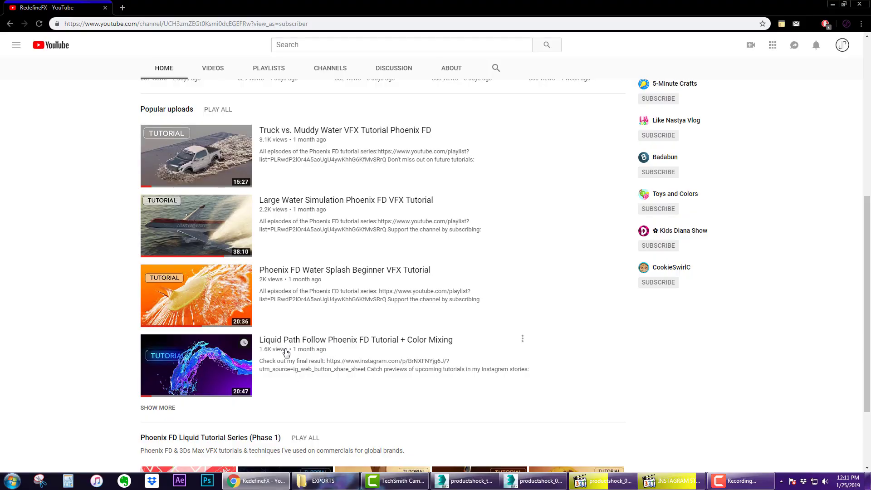
pyautogui.scroll(8, 298, 275)
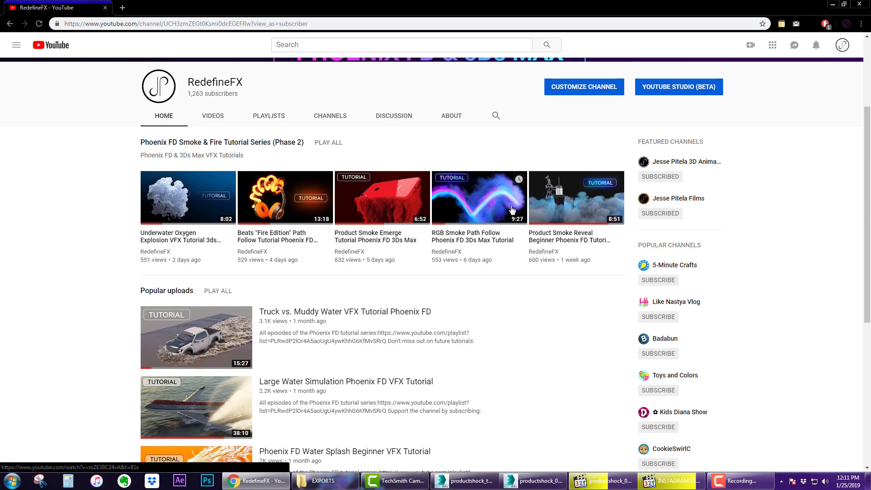
pyautogui.scroll(-2, 265, 232)
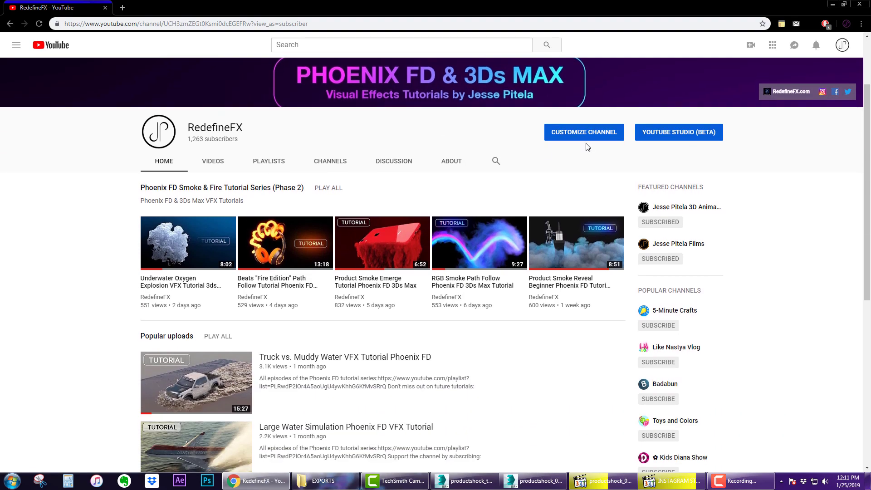
pyautogui.scroll(-7, 377, 185)
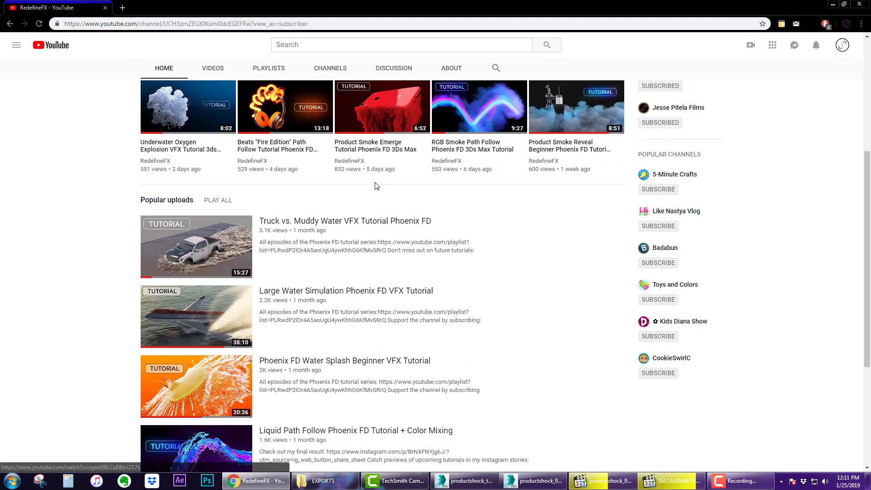
pyautogui.scroll(9, 387, 302)
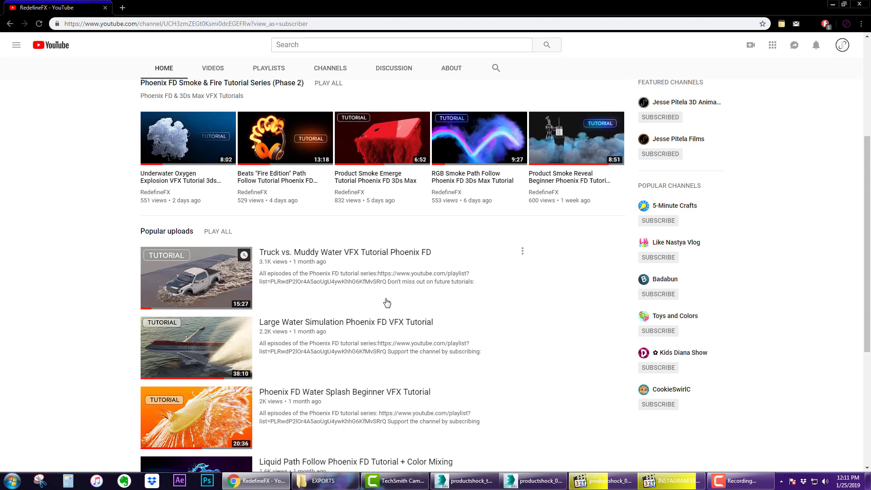
pyautogui.scroll(-3, 318, 181)
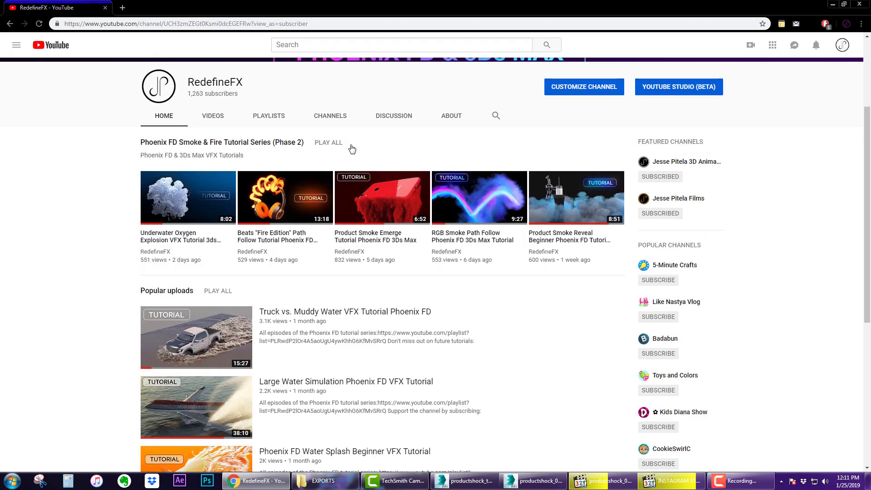
pyautogui.scroll(-3, 354, 159)
pyautogui.scroll(3, 357, 179)
pyautogui.scroll(-1, 210, 129)
pyautogui.click(209, 118)
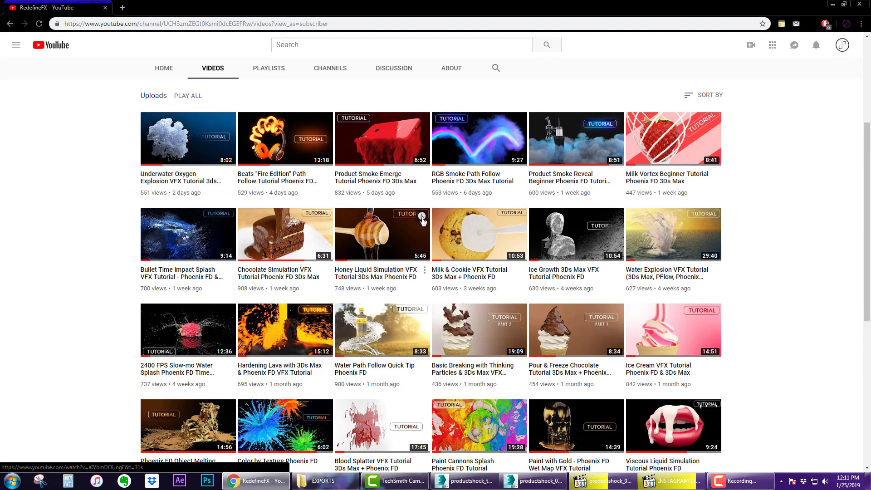
pyautogui.scroll(-4, 465, 229)
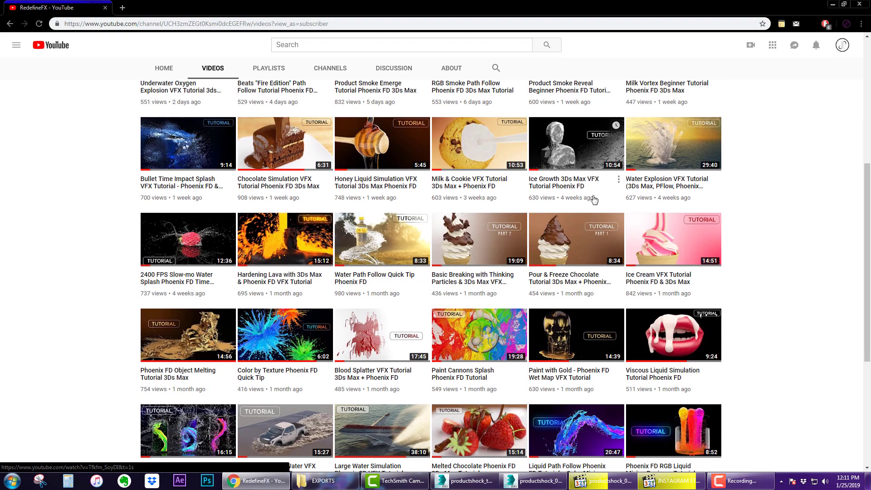
pyautogui.scroll(3, 465, 229)
pyautogui.scroll(4, 476, 240)
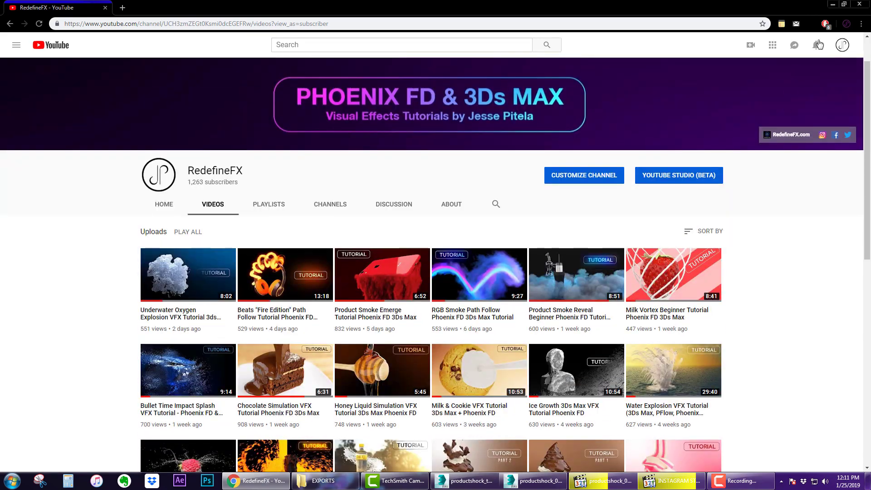
# Step: Minimize the browser, replay the productshock_01.mov render, and minimize both video players to return to 3ds Max
pyautogui.click(832, 6)
pyautogui.click(583, 51)
pyautogui.click(511, 213)
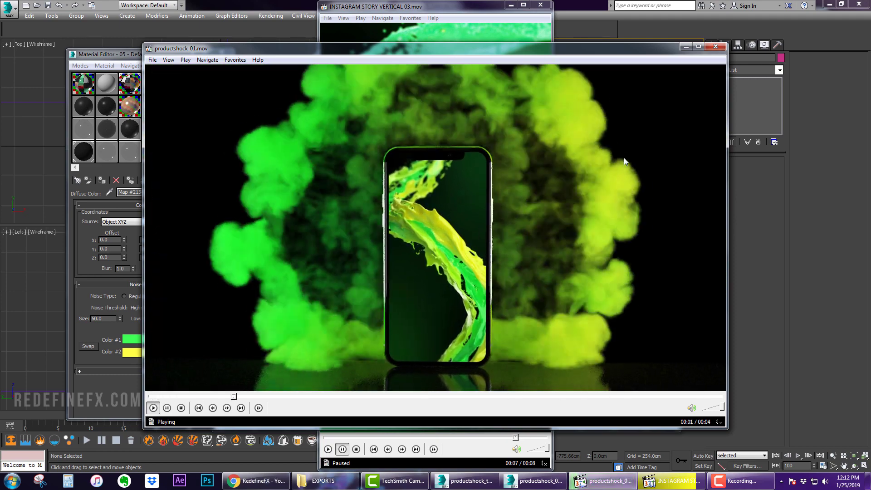
pyautogui.click(631, 155)
pyautogui.click(684, 47)
pyautogui.click(523, 5)
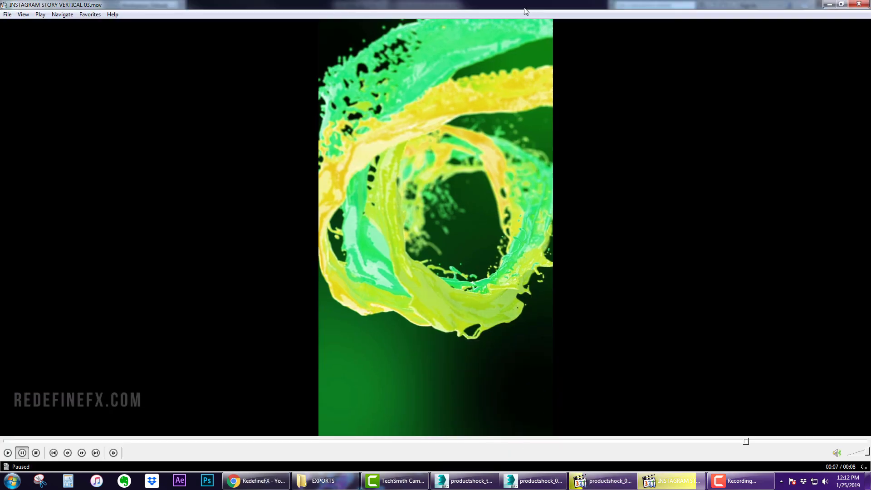
pyautogui.click(828, 4)
# Step: Minimize the Material Editor and maximize the Perspective viewport showing the phone and ground plane
pyautogui.click(247, 73)
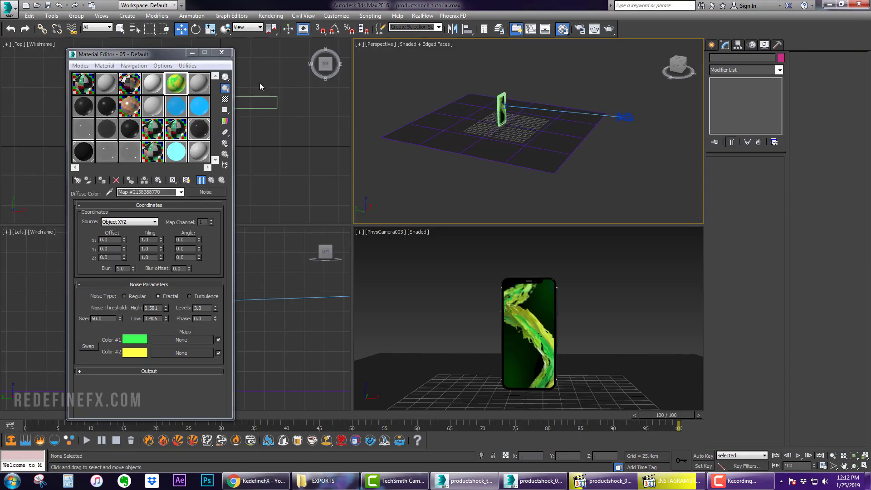
pyautogui.click(192, 53)
pyautogui.keyDown('alt'); pyautogui.moveTo(499, 120); pyautogui.dragTo(511, 137, button='middle'); pyautogui.keyUp('alt')
pyautogui.hotkey('alt', 'w')
pyautogui.scroll(-3, 489, 157)
pyautogui.keyDown('alt'); pyautogui.moveTo(433, 173); pyautogui.dragTo(478, 185, button='middle'); pyautogui.keyUp('alt')
pyautogui.moveTo(528, 152); pyautogui.dragTo(365, 147, button='middle')
pyautogui.moveTo(443, 168); pyautogui.dragTo(464, 198, button='middle')
pyautogui.scroll(3, 404, 199)
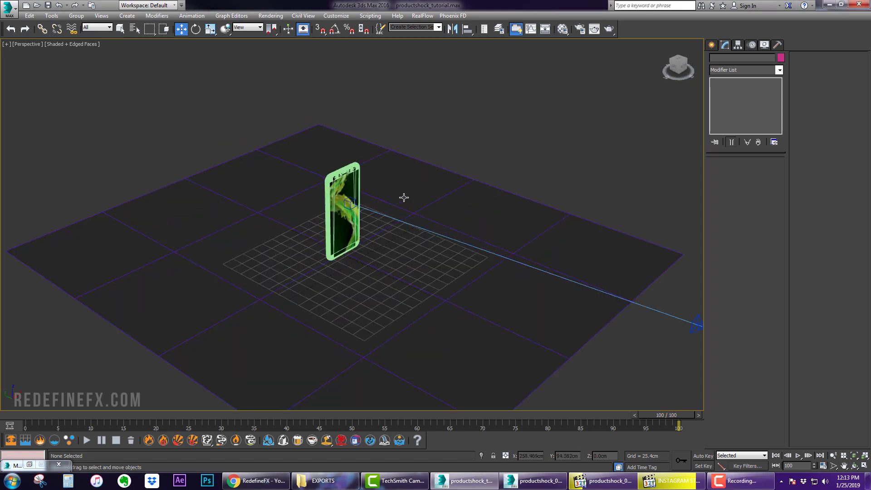
# Step: Review the scene's display unit scale and system unit scale in Units Setup and accept both dialogs
pyautogui.click(340, 17)
pyautogui.click(340, 133)
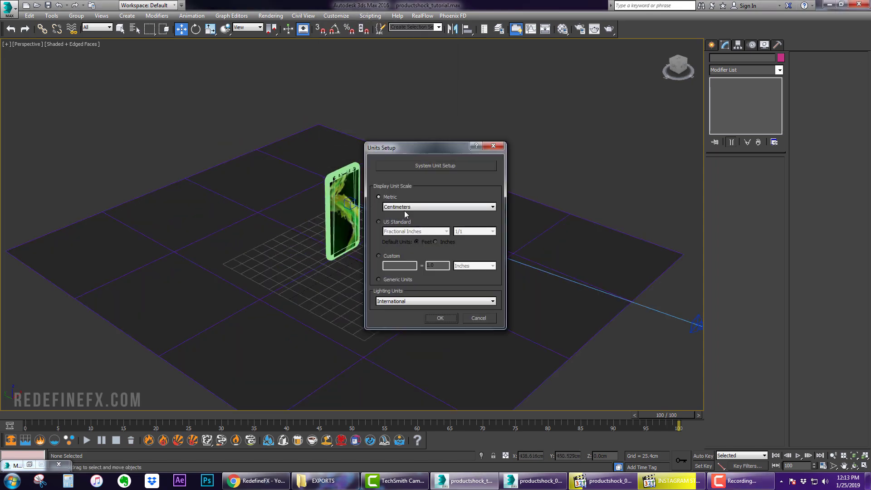
pyautogui.click(412, 165)
pyautogui.moveTo(382, 188); pyautogui.dragTo(433, 198)
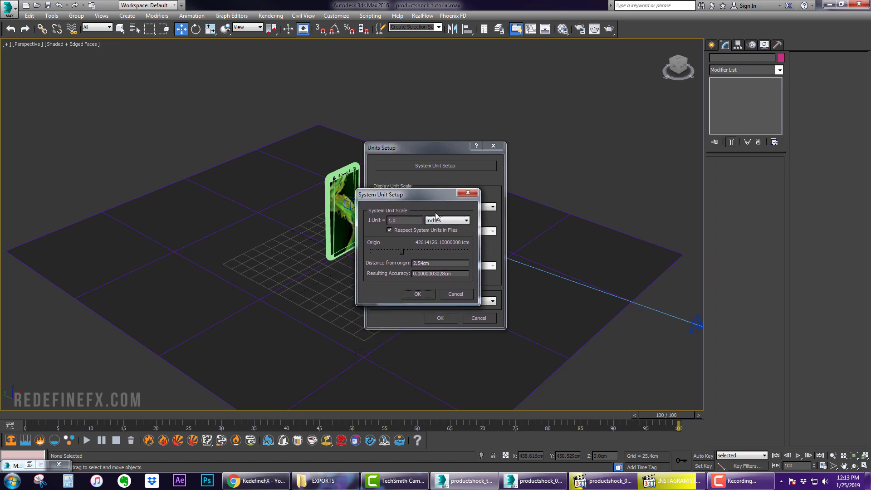
pyautogui.click(419, 294)
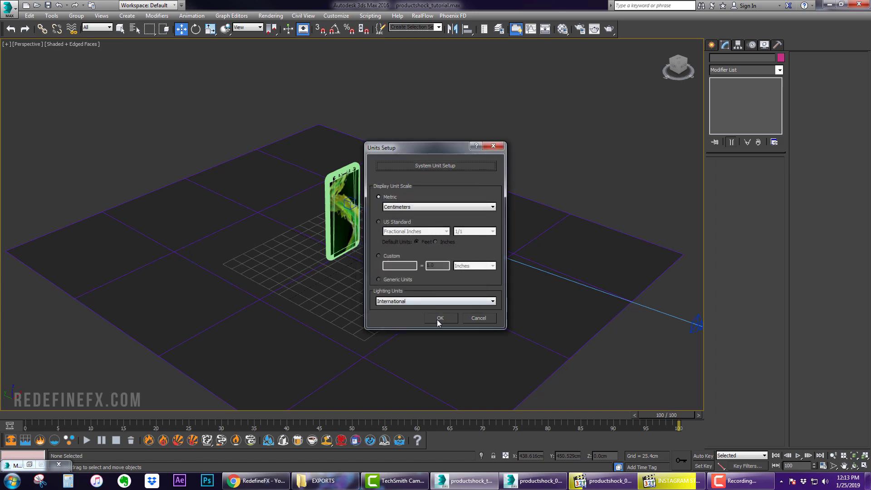
pyautogui.click(451, 319)
# Step: Select the physical camera in the Perspective view and maximize the PhysCamera003 viewport
pyautogui.scroll(-5, 426, 220)
pyautogui.keyDown('alt'); pyautogui.moveTo(384, 214); pyautogui.dragTo(462, 163, button='middle'); pyautogui.keyUp('alt')
pyautogui.click(407, 189)
pyautogui.scroll(6, 407, 189)
pyautogui.scroll(-4, 546, 169)
pyautogui.click(558, 135)
pyautogui.hotkey('alt', 'w')
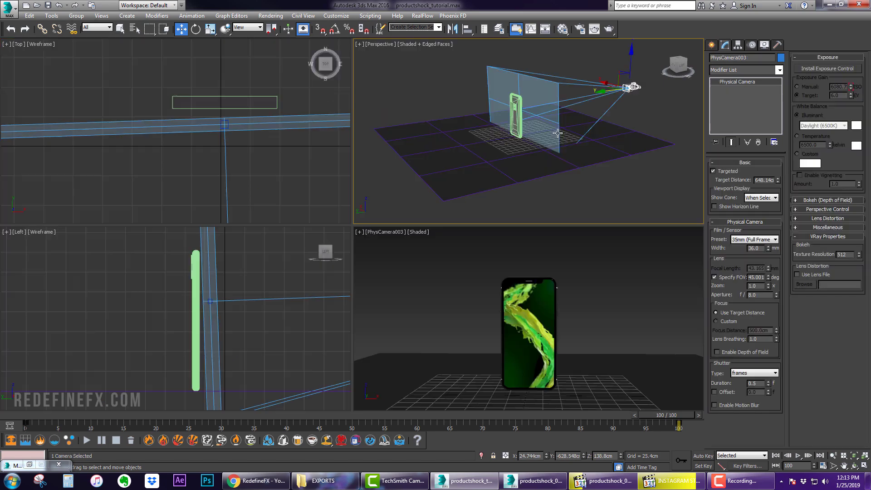
pyautogui.rightClick(524, 259)
pyautogui.hotkey('alt', 'w')
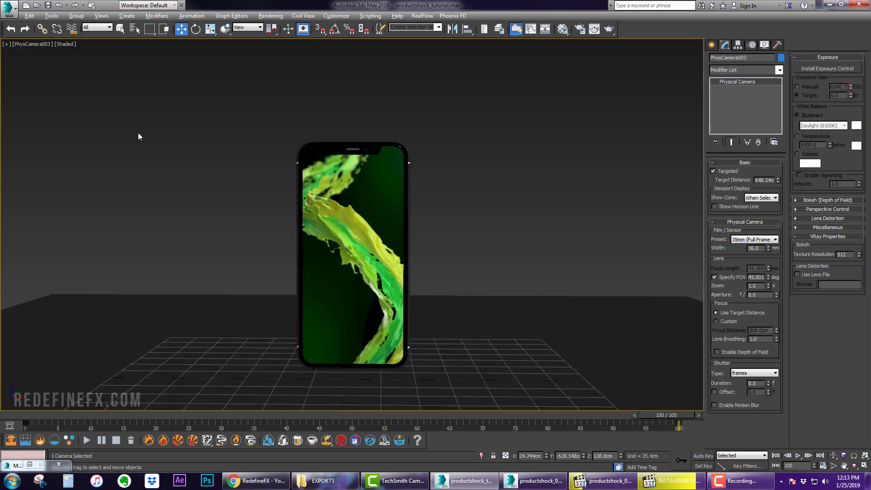
# Step: Turn on safe frames in the PhysCamera003 viewport
pyautogui.click(26, 42)
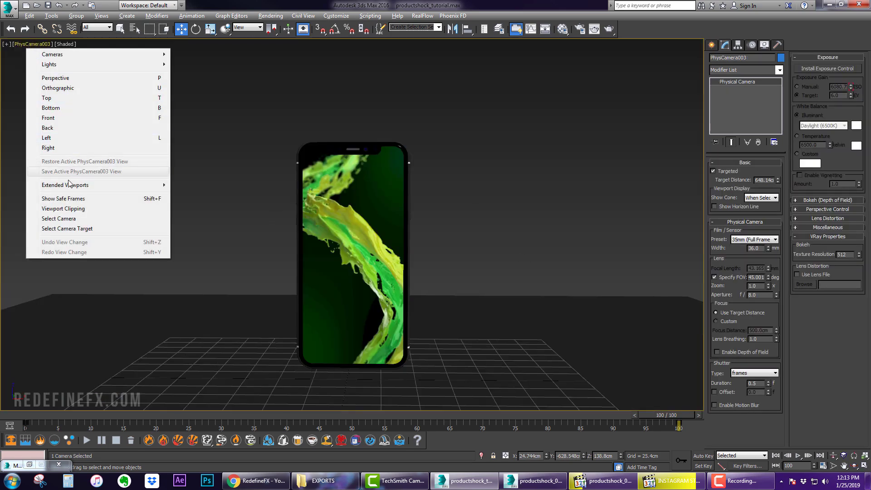
pyautogui.click(66, 199)
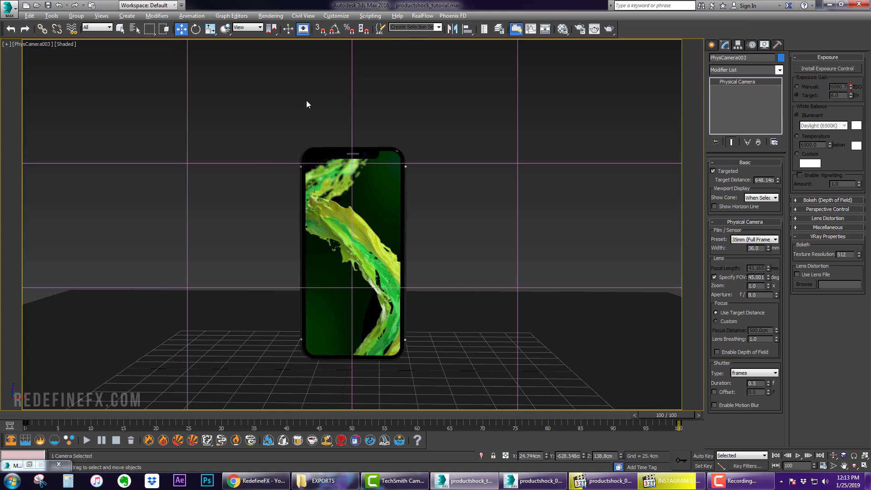
pyautogui.moveTo(377, 224); pyautogui.dragTo(376, 224, button='middle')
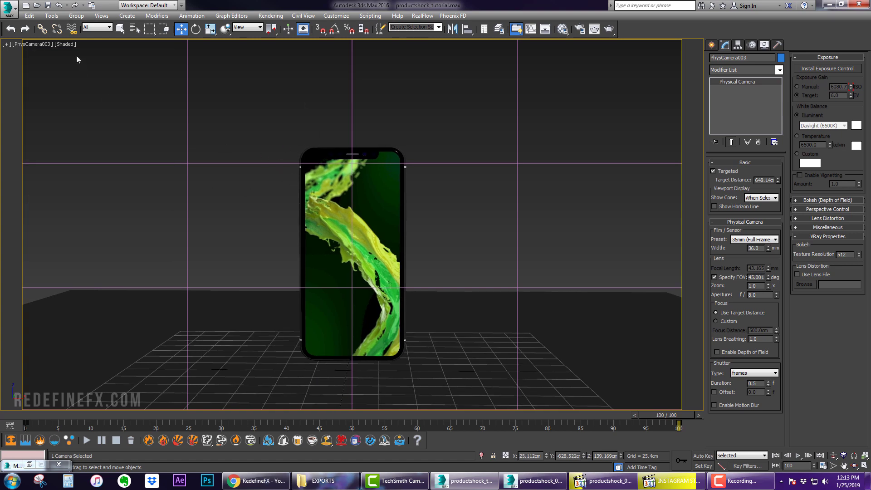
# Step: Accept the Safe Frames configuration with the 12-Field Grid enabled, and reframe the camera so the phone sits slightly higher in the frame
pyautogui.click(65, 44)
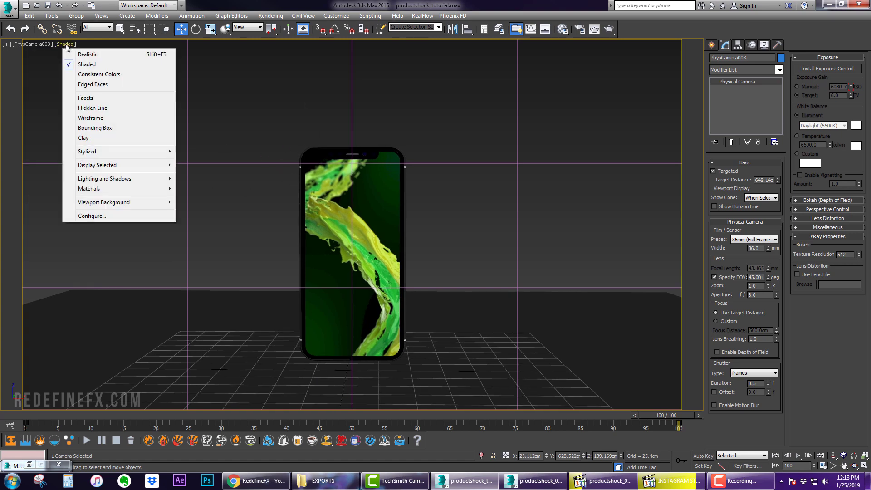
pyautogui.click(93, 216)
pyautogui.click(520, 141)
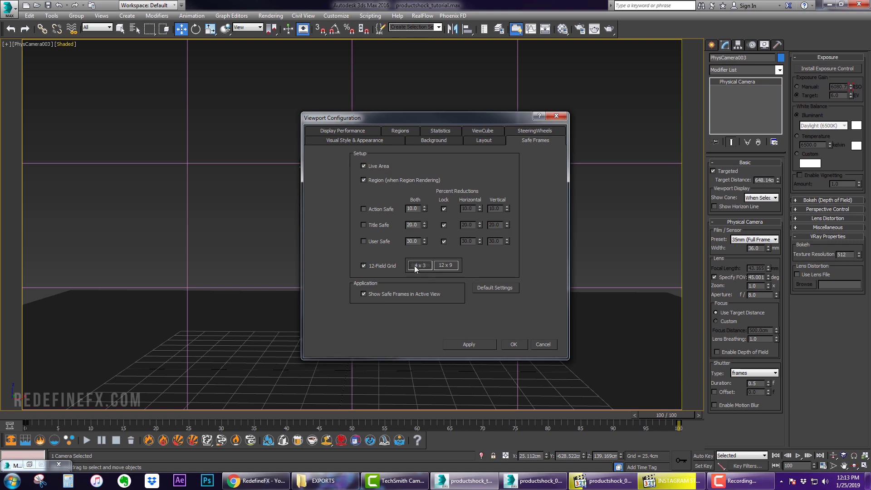
pyautogui.click(513, 344)
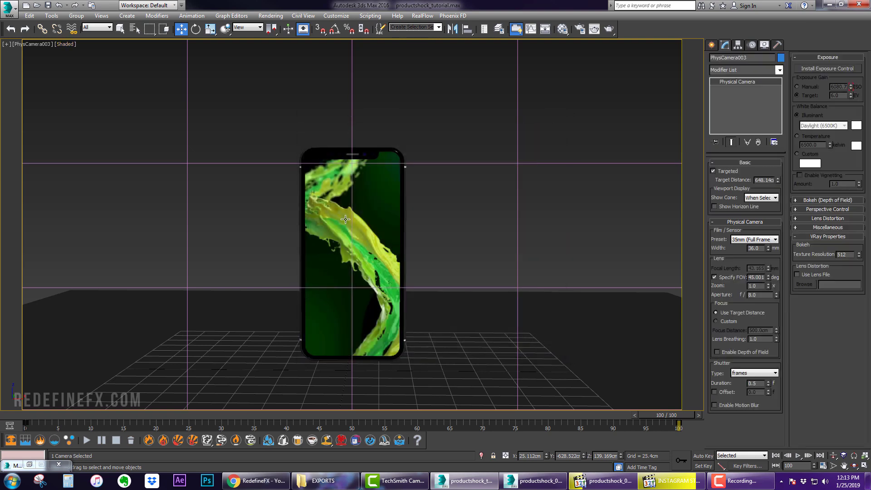
pyautogui.moveTo(292, 287); pyautogui.dragTo(344, 207, button='middle')
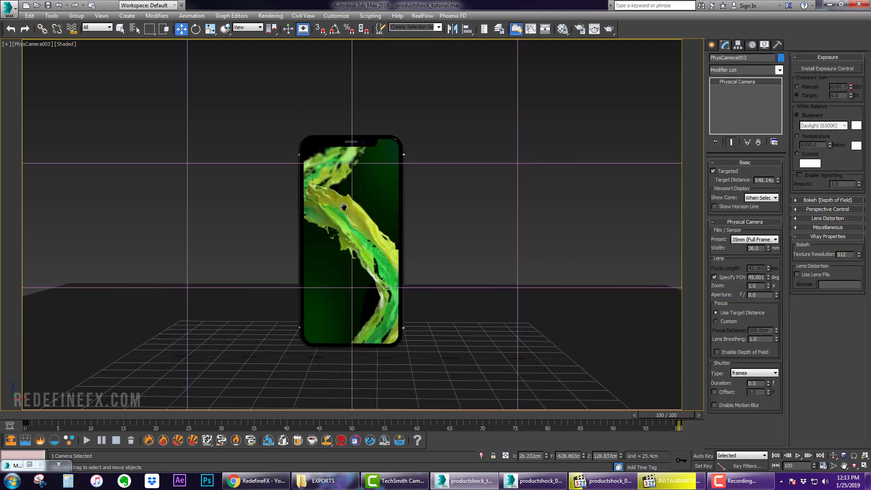
# Step: Create a PF Source particle system with a circular icon about 41.5 cm in diameter on the ground plane in the Perspective view
pyautogui.hotkey('alt', 'w')
pyautogui.rightClick(507, 90)
pyautogui.hotkey('alt', 'w')
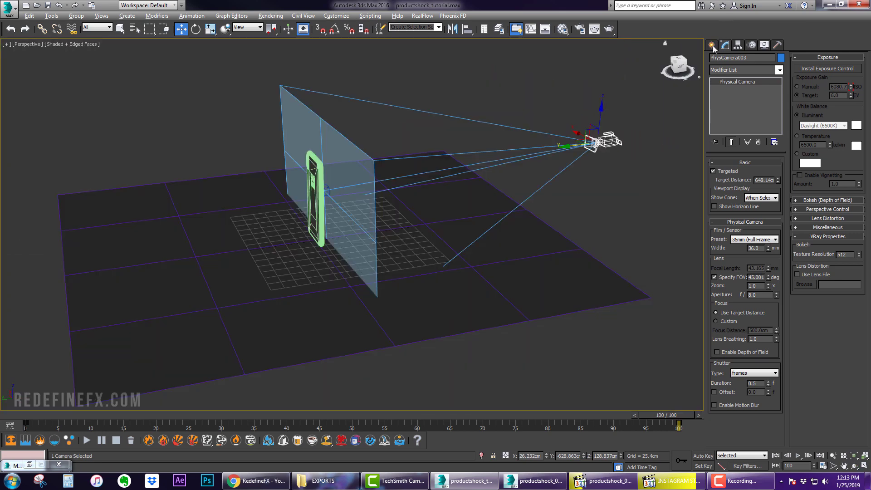
pyautogui.click(712, 45)
pyautogui.click(727, 72)
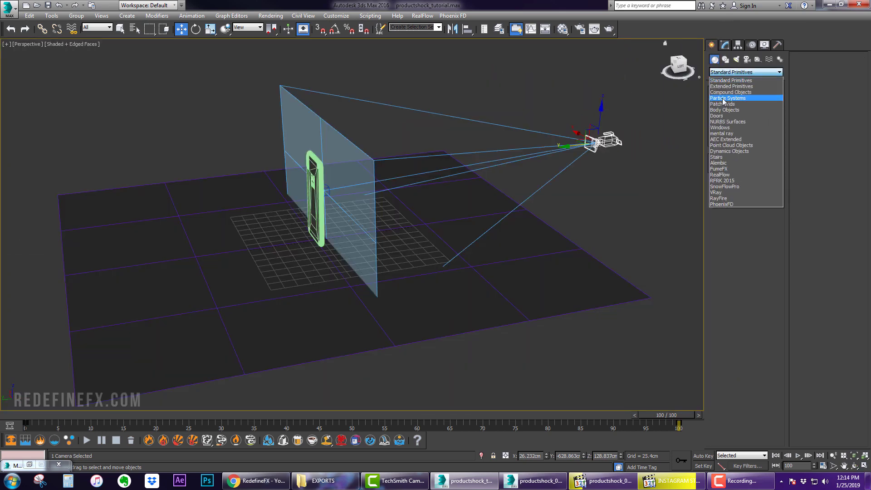
pyautogui.click(724, 98)
pyautogui.click(727, 103)
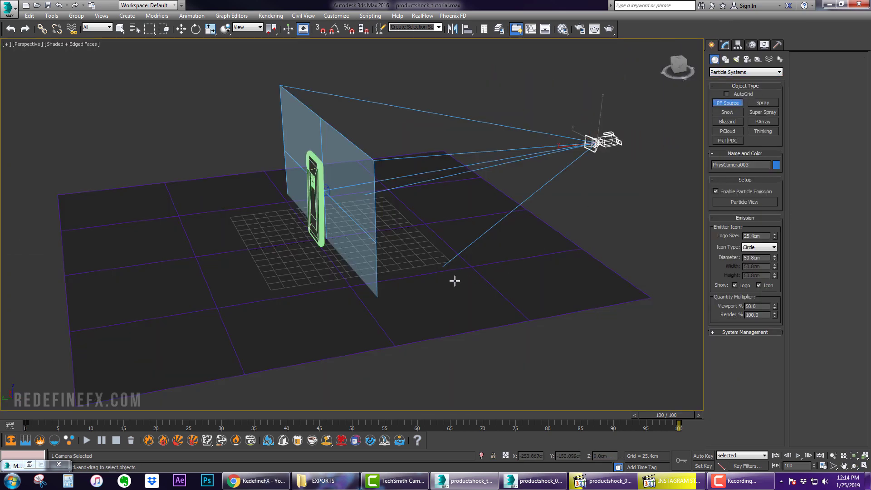
pyautogui.moveTo(453, 281); pyautogui.dragTo(460, 285)
pyautogui.press('w')
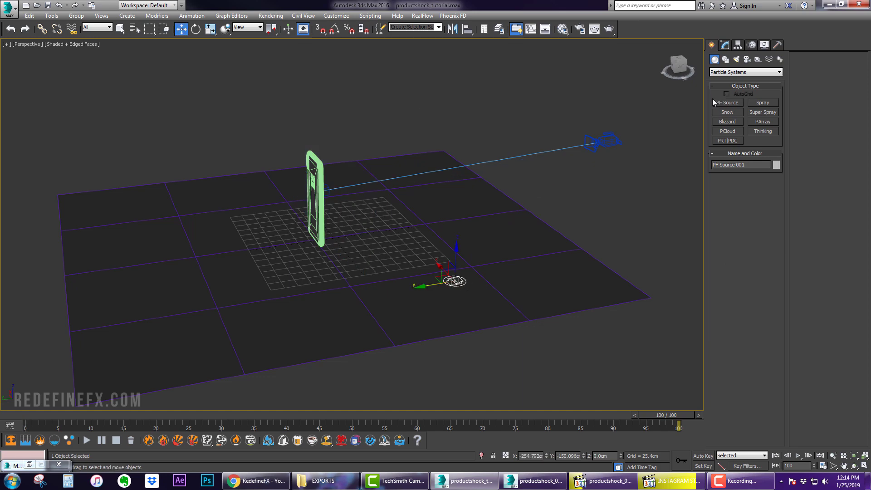
# Step: Choose Circle as the PF Source's emitter icon type and open its Particle View
pyautogui.click(725, 46)
pyautogui.click(755, 230)
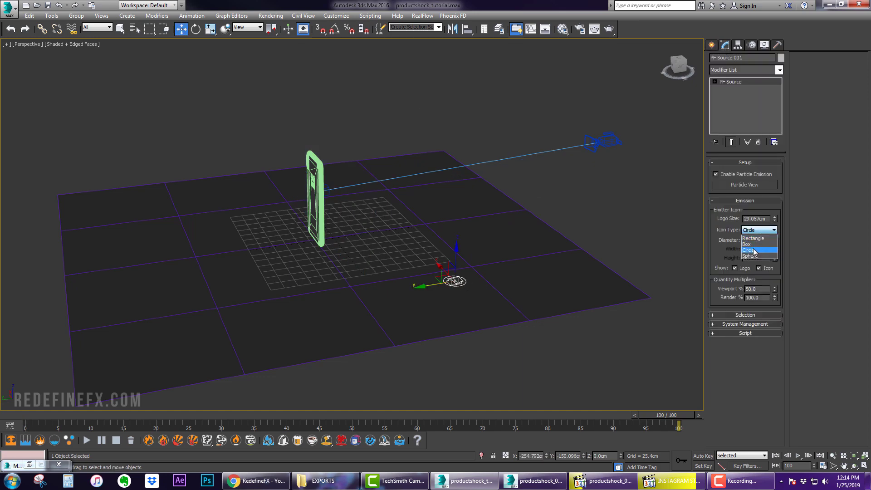
pyautogui.click(752, 250)
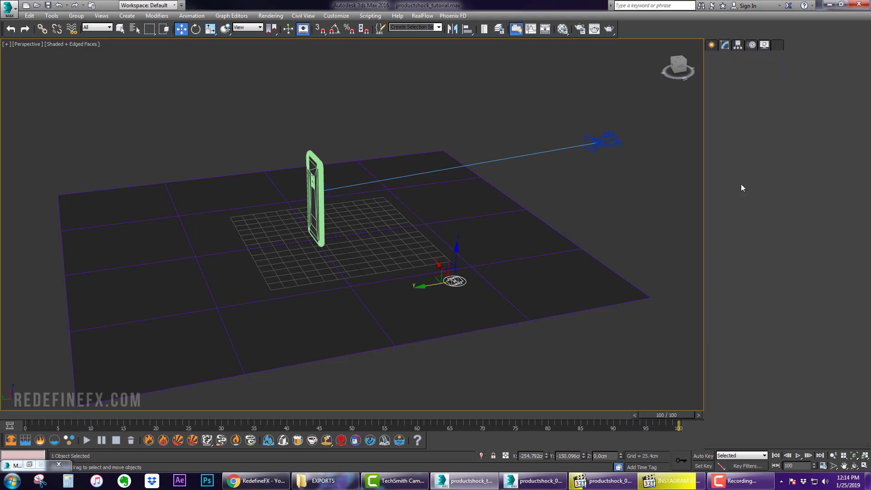
pyautogui.click(741, 184)
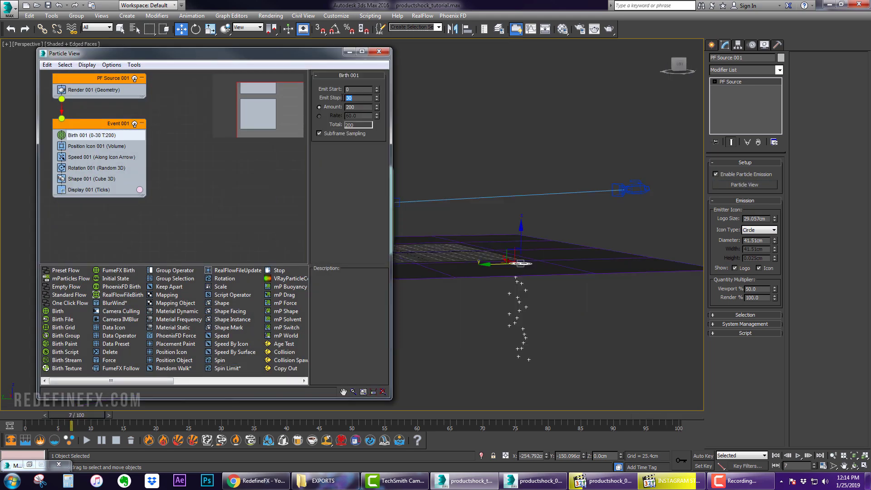
# Step: Set the Birth operator to stop emitting at frame 1 and to create an amount of 1200 particles
pyautogui.press('Return')
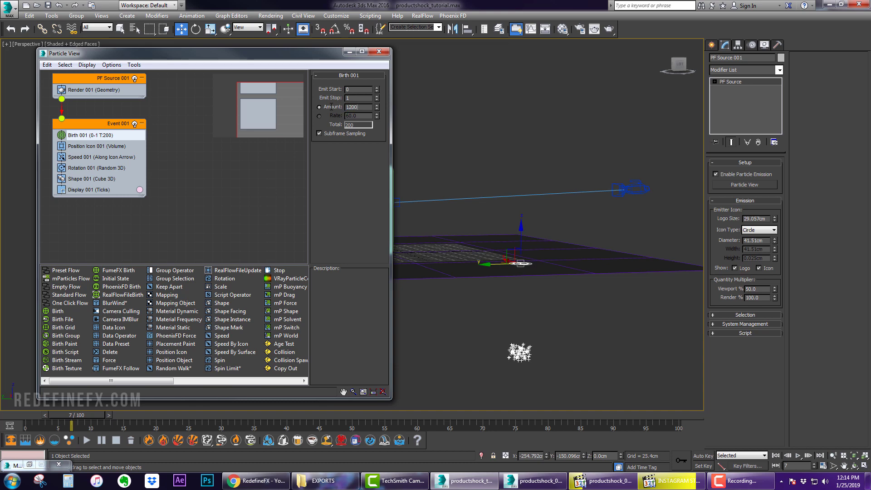
pyautogui.write('1200')
pyautogui.press('Return')
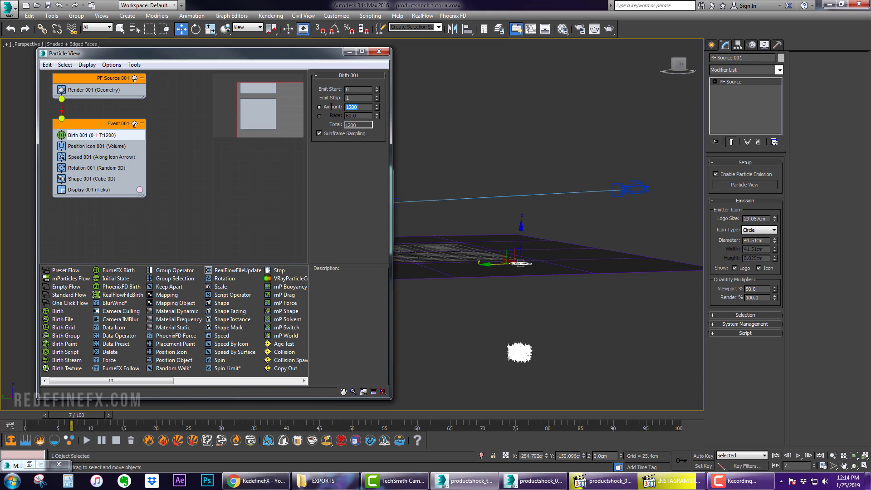
# Step: Set the Speed operator's direction to Icon Arrow Out, with a speed of 400 cm and a variation of 200 cm
pyautogui.click(88, 158)
pyautogui.click(342, 115)
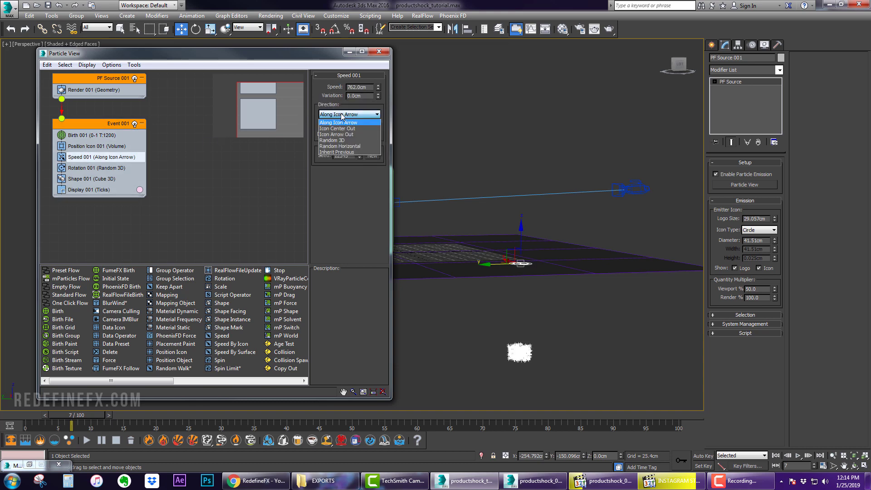
pyautogui.click(339, 135)
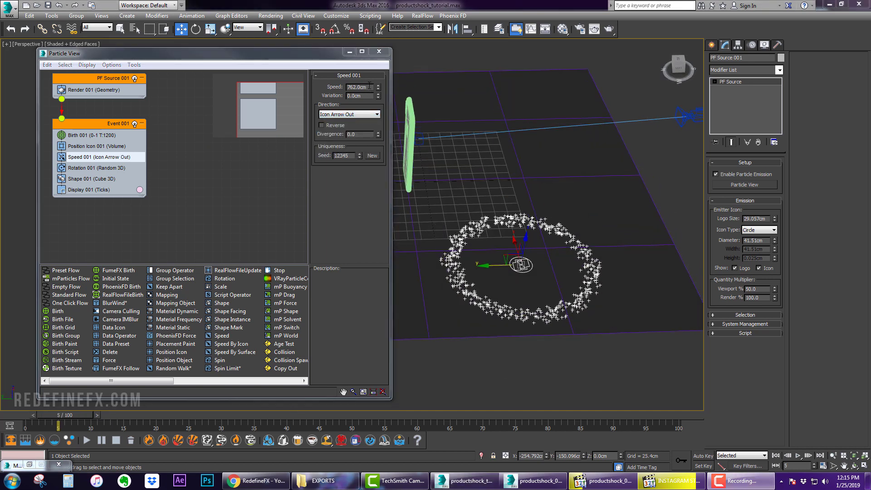
pyautogui.moveTo(369, 86); pyautogui.dragTo(339, 88)
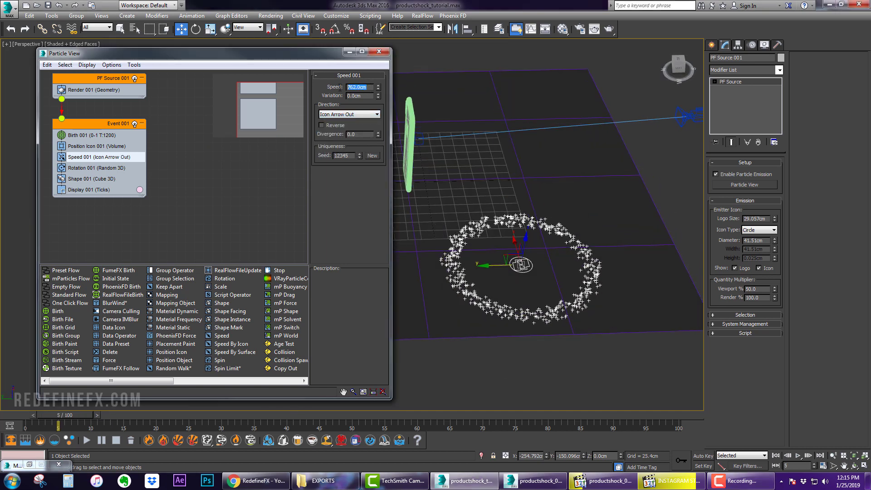
pyautogui.press('Return')
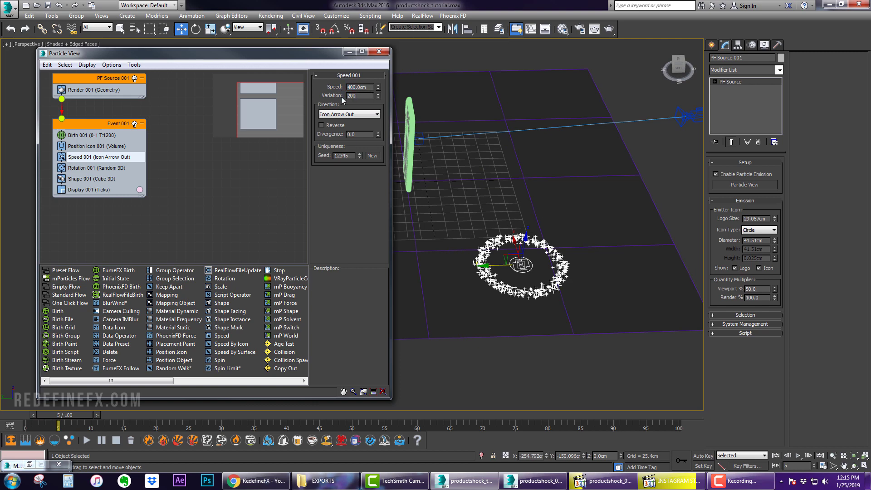
pyautogui.write('200')
pyautogui.press('Return')
pyautogui.moveTo(63, 415); pyautogui.dragTo(72, 200)
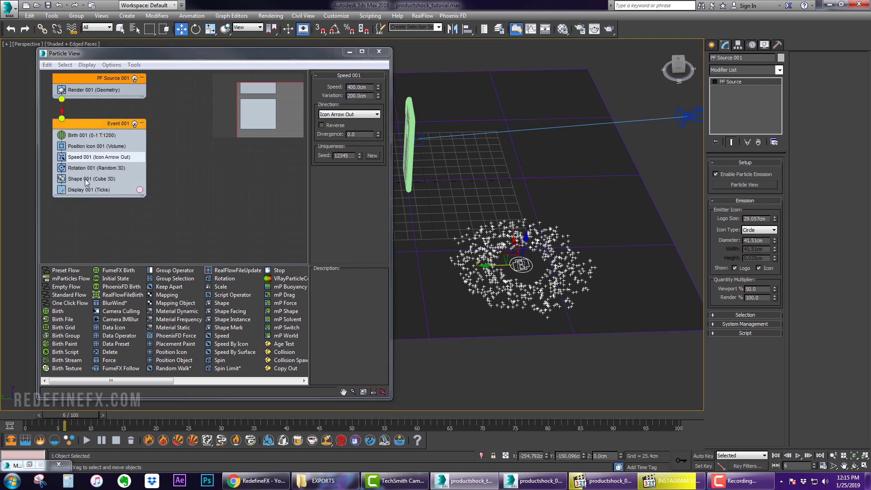
# Step: Delete the Shape operator from Event 001
pyautogui.click(86, 181)
pyautogui.rightClick(86, 182)
pyautogui.click(97, 287)
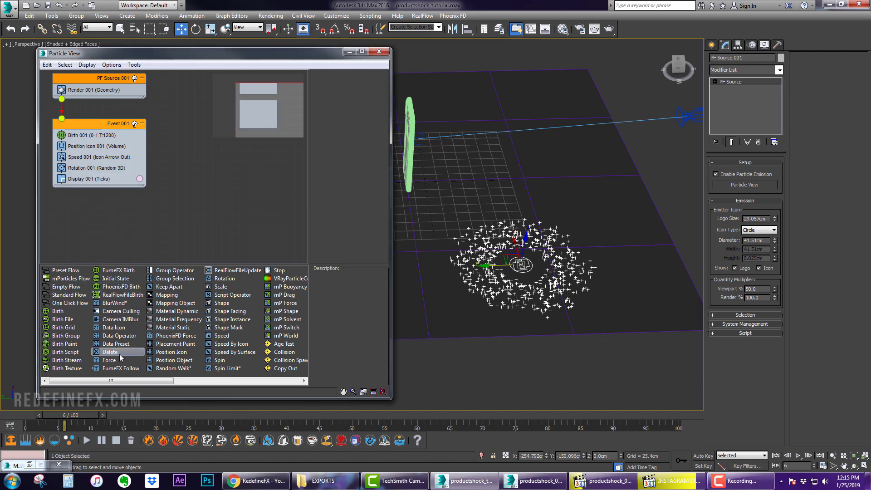
# Step: Add a Delete operator to Event 001 that removes particles by age, with life span 4 and variation 1, and minimize Particle View
pyautogui.moveTo(121, 358); pyautogui.dragTo(88, 190)
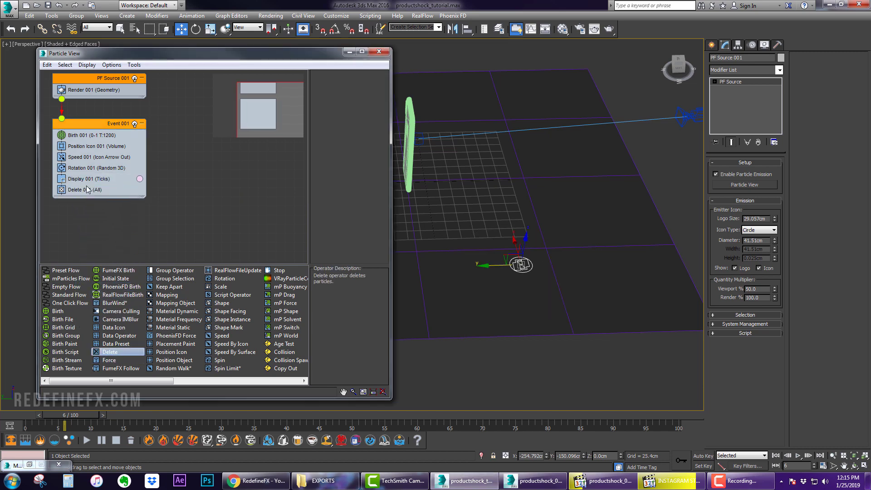
pyautogui.click(88, 189)
pyautogui.click(337, 110)
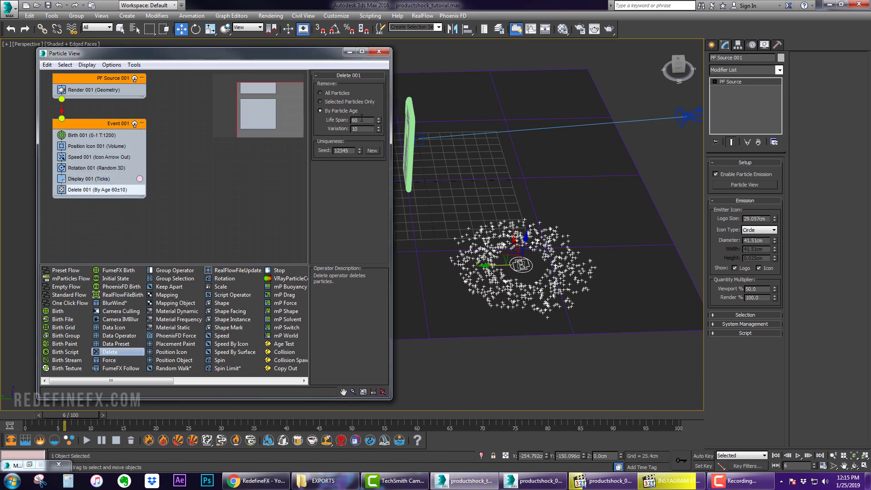
pyautogui.write('4')
pyautogui.press('Return')
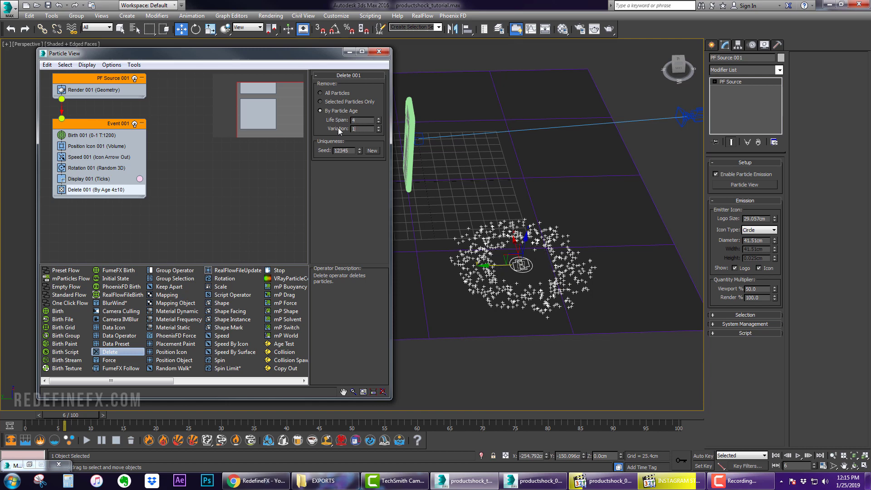
pyautogui.press('Return')
pyautogui.click(349, 51)
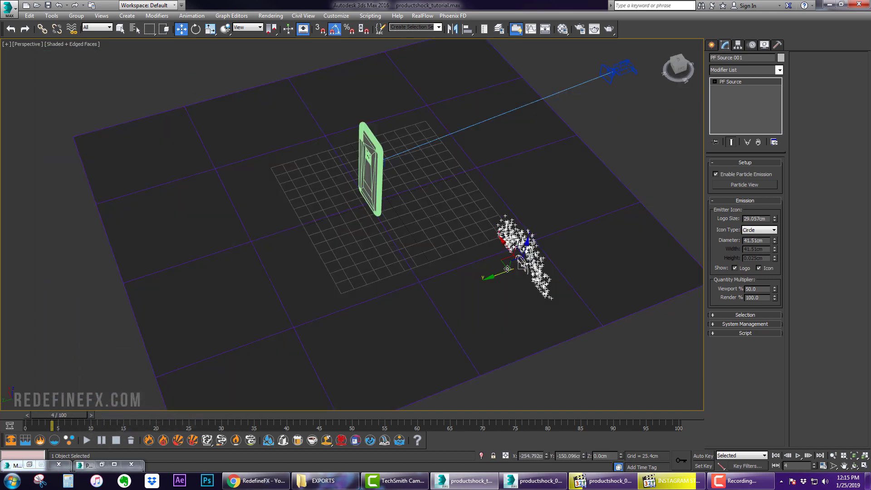
# Step: Move the PF Source behind the phone, about 102 cm above the ground, and rotate it upright so its particles spread around the phone
pyautogui.moveTo(479, 241); pyautogui.dragTo(316, 195)
pyautogui.keyDown('alt'); pyautogui.moveTo(316, 196); pyautogui.dragTo(348, 213, button='middle'); pyautogui.keyUp('alt')
pyautogui.moveTo(337, 231); pyautogui.dragTo(343, 226)
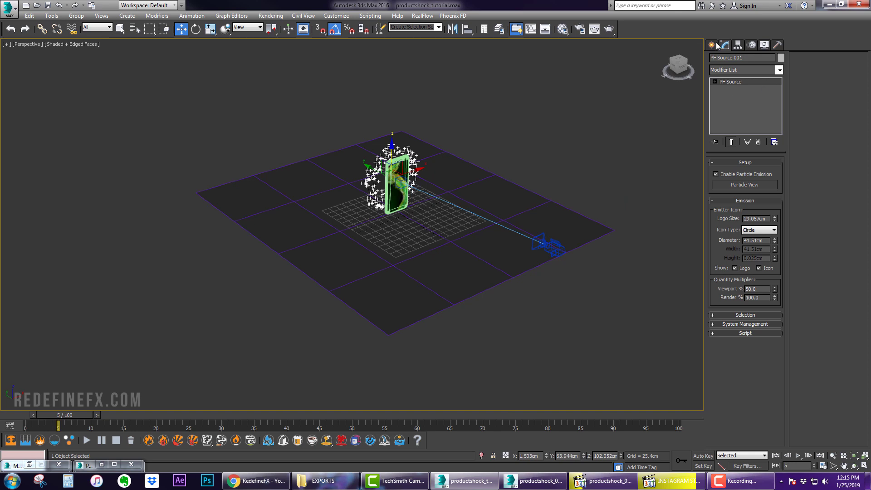
# Step: Create a Phoenix FD FireSmokeSim grid with AutoGrid enabled, about 1100 by 505 cm on the ground plane, enclosing the phone
pyautogui.click(711, 44)
pyautogui.click(746, 72)
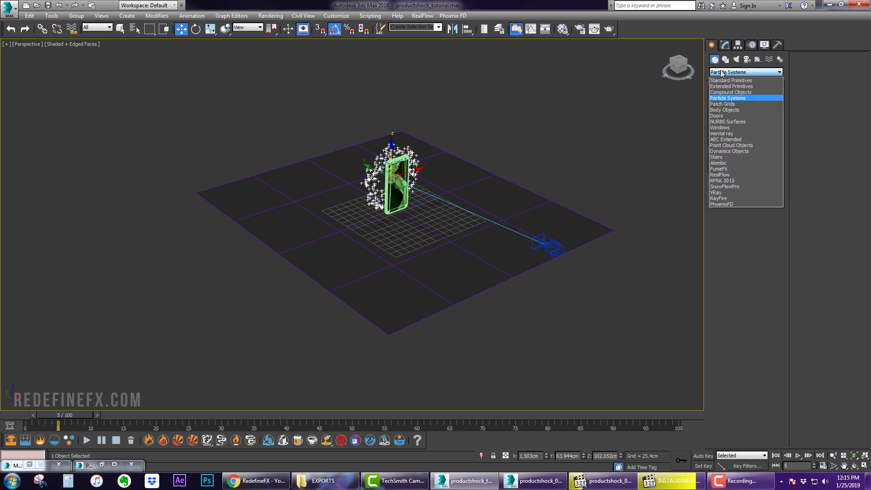
pyautogui.click(727, 205)
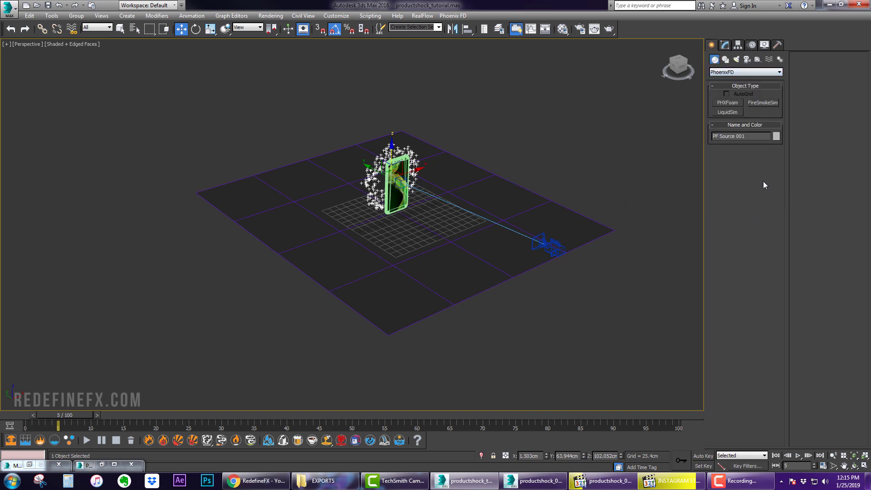
pyautogui.click(758, 103)
pyautogui.click(726, 93)
pyautogui.keyDown('alt'); pyautogui.moveTo(501, 201); pyautogui.dragTo(474, 230, button='middle'); pyautogui.keyUp('alt')
pyautogui.moveTo(546, 153); pyautogui.dragTo(210, 317)
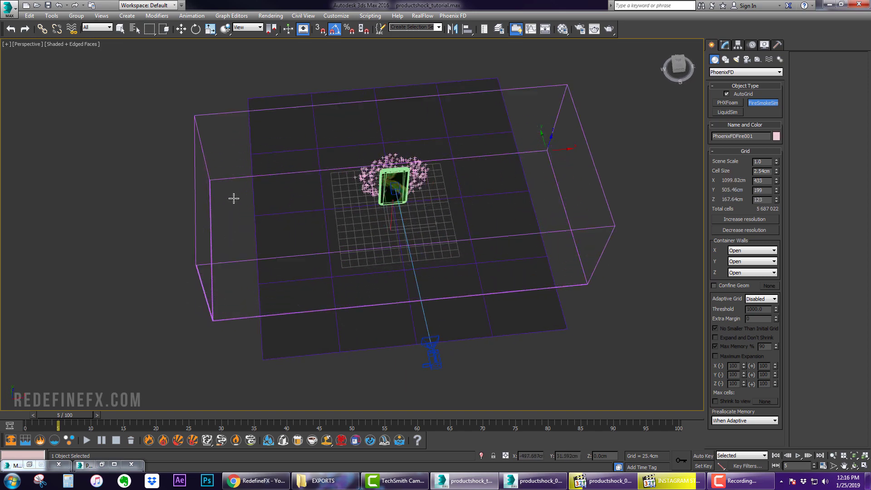
pyautogui.click(241, 176)
# Step: Move the fire/smoke simulator back on the ground so that its box surrounds the particles and the phone
pyautogui.press('w')
pyautogui.keyDown('alt'); pyautogui.moveTo(331, 210); pyautogui.dragTo(401, 189, button='middle'); pyautogui.keyUp('alt')
pyautogui.moveTo(377, 239); pyautogui.dragTo(342, 228)
pyautogui.keyDown('alt'); pyautogui.moveTo(342, 228); pyautogui.dragTo(377, 195, button='middle'); pyautogui.keyUp('alt')
# Step: Shrink the simulator grid to about 912 cm in X and 302 cm in Y, and shift it to Y about 105 cm to enclose the phone
pyautogui.click(724, 45)
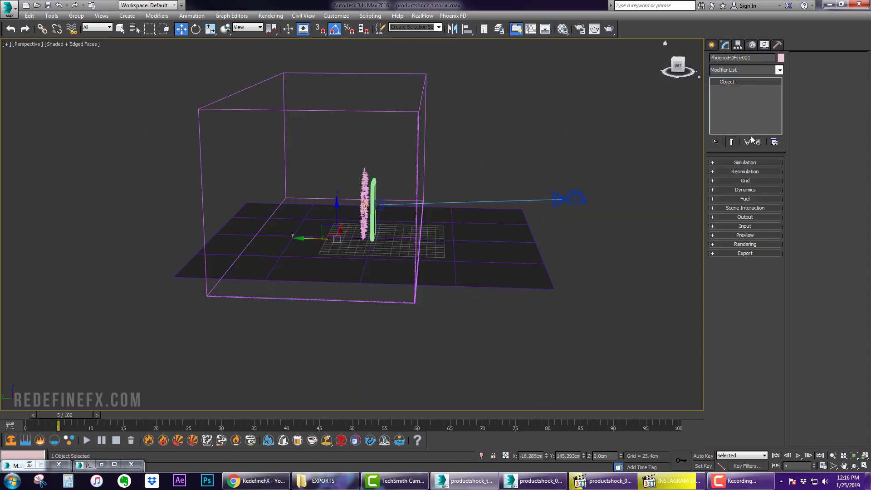
pyautogui.click(745, 181)
pyautogui.moveTo(777, 209); pyautogui.dragTo(777, 244)
pyautogui.moveTo(317, 238); pyautogui.dragTo(335, 238)
pyautogui.keyDown('alt'); pyautogui.moveTo(335, 239); pyautogui.dragTo(254, 236, button='middle'); pyautogui.keyUp('alt')
pyautogui.moveTo(776, 197); pyautogui.dragTo(779, 240)
pyautogui.hotkey('alt', 'w')
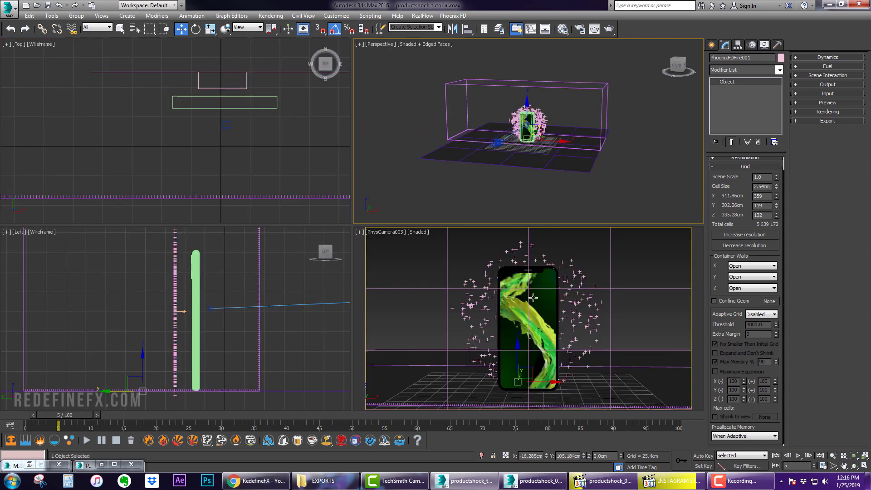
pyautogui.rightClick(532, 297)
pyautogui.middleClick(506, 163)
pyautogui.hotkey('alt', 'w')
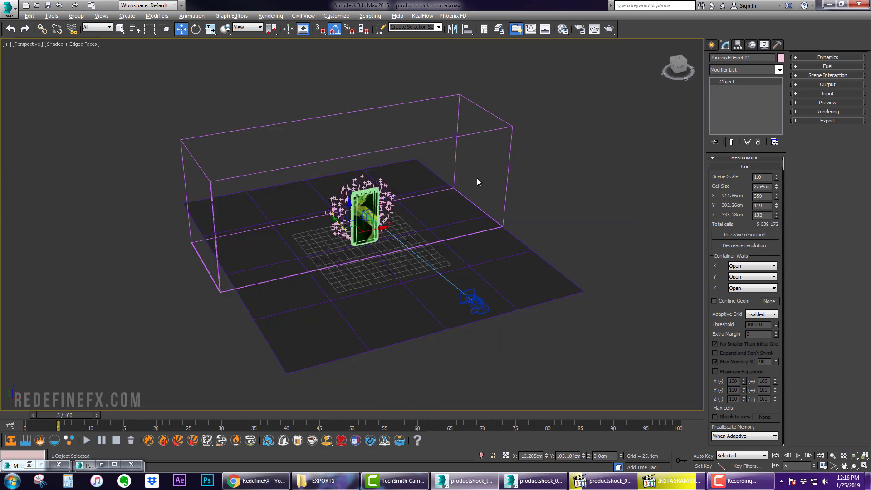
# Step: Set the simulator's Z container wall to Jammed (-)
pyautogui.keyDown('alt'); pyautogui.moveTo(470, 174); pyautogui.dragTo(447, 199, button='middle'); pyautogui.keyUp('alt')
pyautogui.keyDown('alt'); pyautogui.moveTo(385, 219); pyautogui.dragTo(426, 201, button='middle'); pyautogui.keyUp('alt')
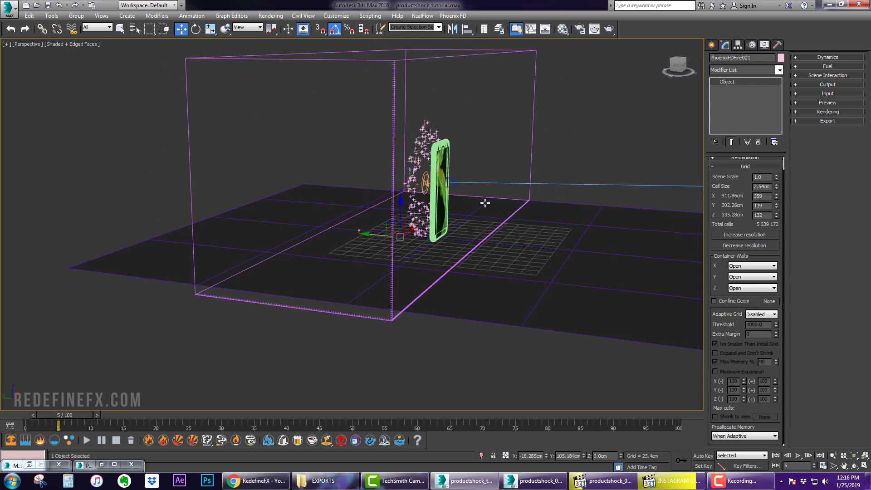
pyautogui.keyDown('alt'); pyautogui.moveTo(474, 236); pyautogui.dragTo(482, 229, button='middle'); pyautogui.keyUp('alt')
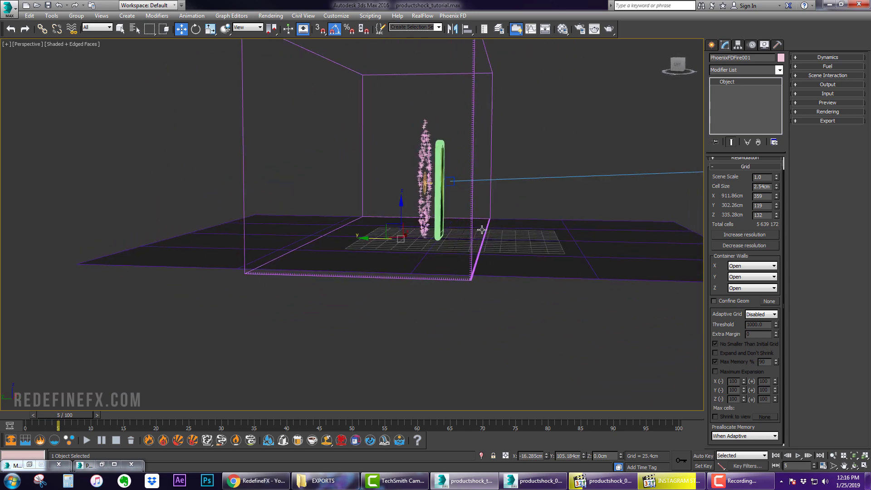
pyautogui.click(746, 288)
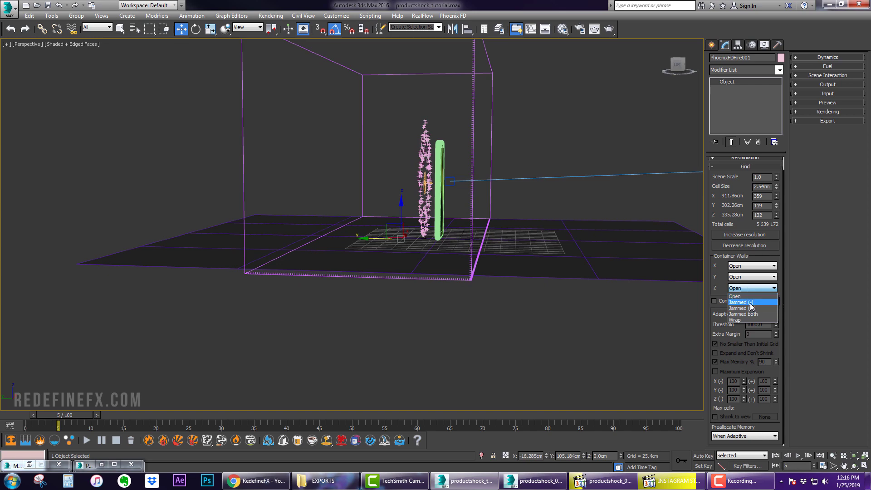
pyautogui.click(750, 303)
# Step: Set the simulator grid's cell size to 1.6 cm
pyautogui.keyDown('alt'); pyautogui.moveTo(448, 263); pyautogui.dragTo(479, 239, button='middle'); pyautogui.keyUp('alt')
pyautogui.keyDown('alt'); pyautogui.moveTo(444, 159); pyautogui.dragTo(765, 186, button='middle'); pyautogui.keyUp('alt')
pyautogui.doubleClick(765, 186)
pyautogui.write('1.')
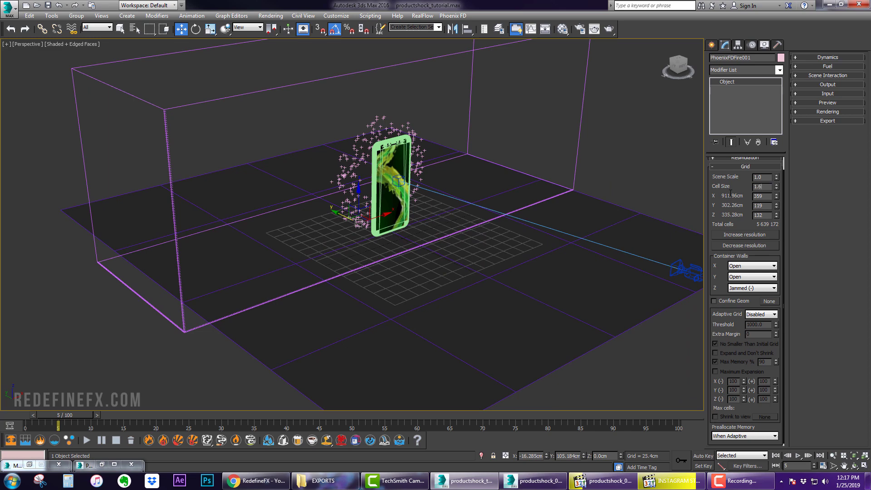
pyautogui.write('6')
pyautogui.press('Return')
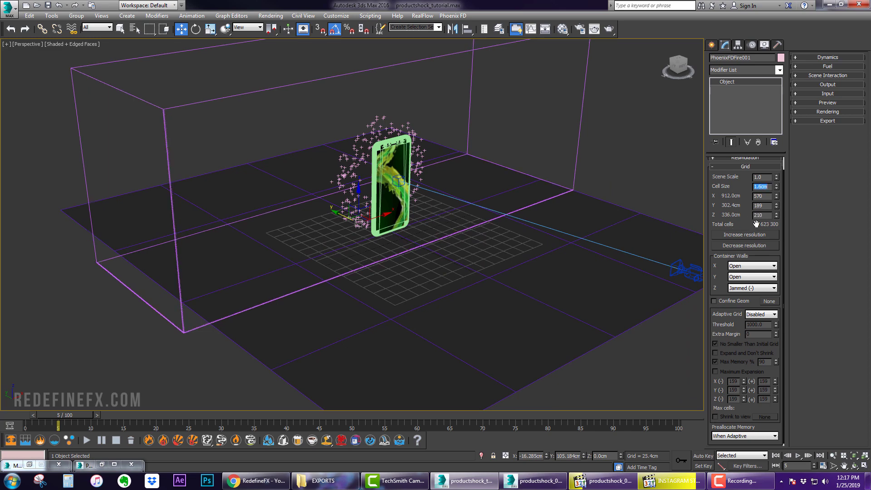
# Step: Set the simulator's conservation quality to 50 and its steps per frame to 2 in the dynamics settings
pyautogui.click(744, 167)
pyautogui.click(740, 189)
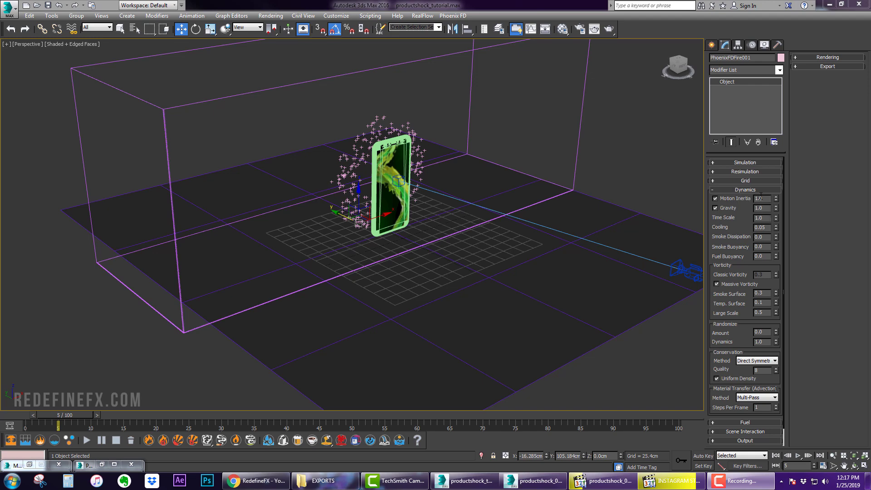
pyautogui.click(760, 370)
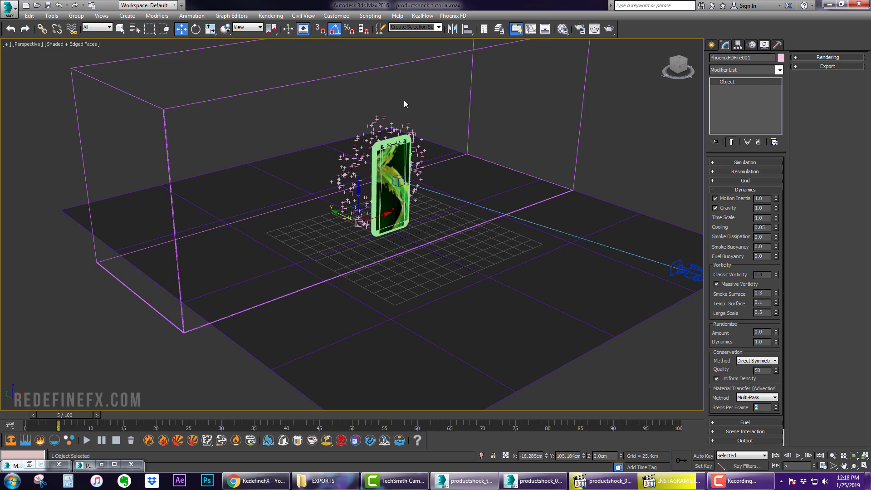
pyautogui.click(750, 189)
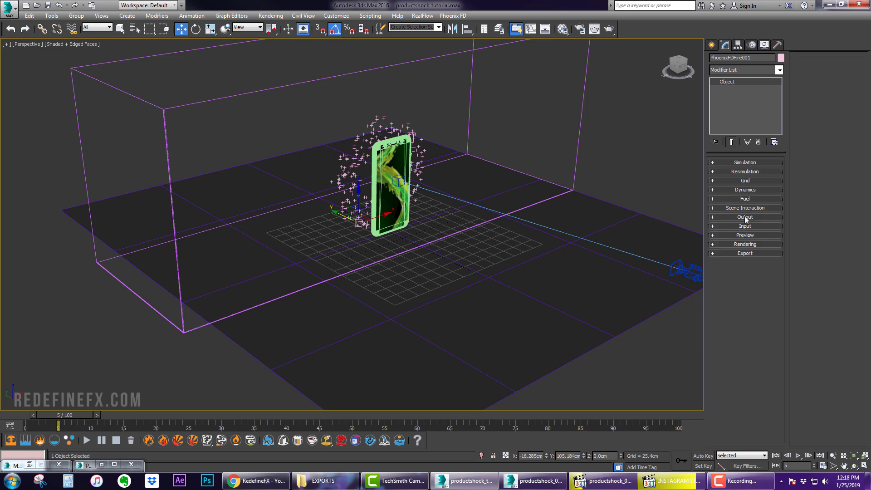
# Step: Enable the RGB output grid channel for the simulator
pyautogui.click(744, 217)
pyautogui.click(723, 295)
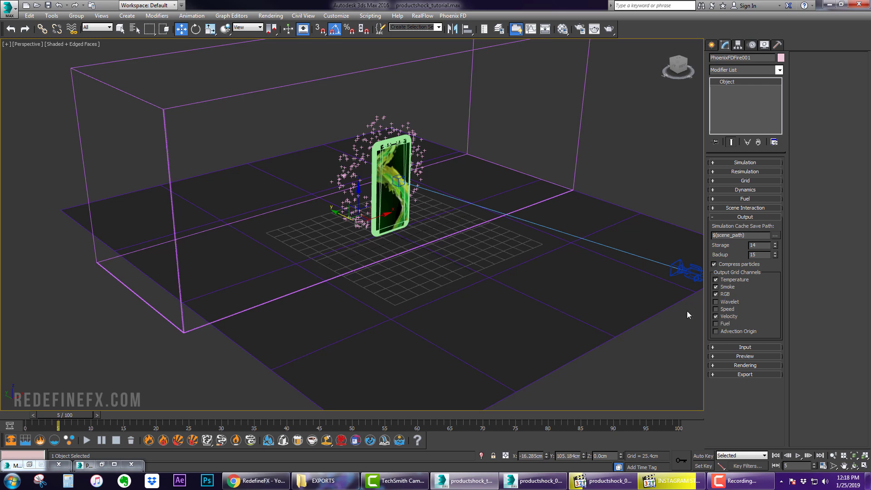
pyautogui.click(743, 218)
# Step: Create a Phoenix FD PHXSource helper on the ground plane beside the simulator grid
pyautogui.click(710, 44)
pyautogui.click(757, 59)
pyautogui.click(745, 72)
pyautogui.click(726, 157)
pyautogui.click(728, 104)
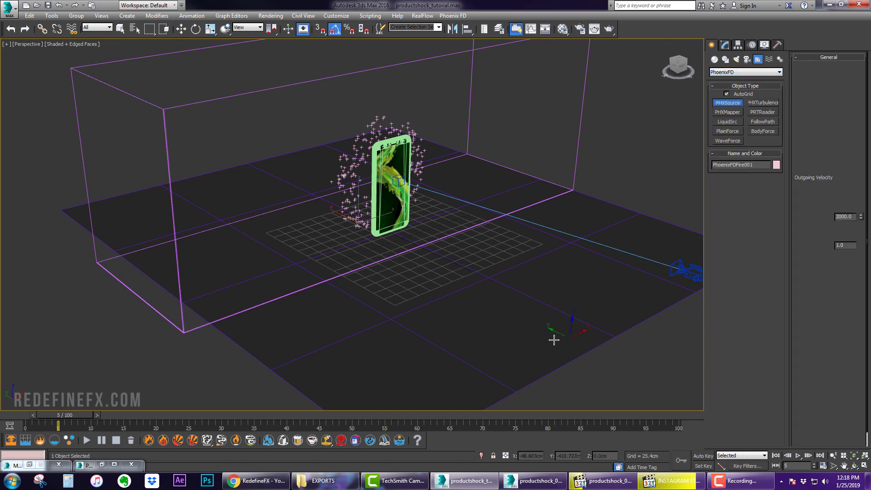
pyautogui.moveTo(551, 333); pyautogui.dragTo(501, 304, button='middle')
pyautogui.moveTo(583, 154); pyautogui.dragTo(596, 173)
pyautogui.rightClick(597, 173)
# Step: Add the PF Source particles and their Event 001 as emitter nodes of the PHXSource
pyautogui.click(724, 44)
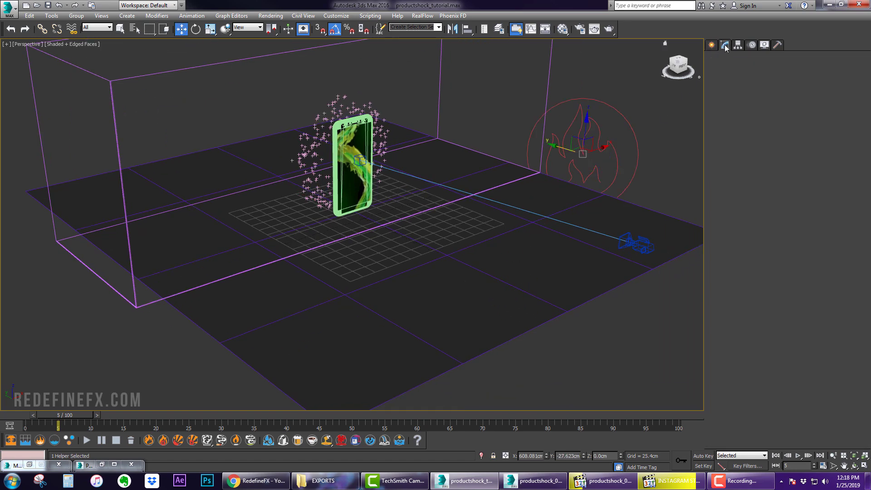
pyautogui.click(725, 240)
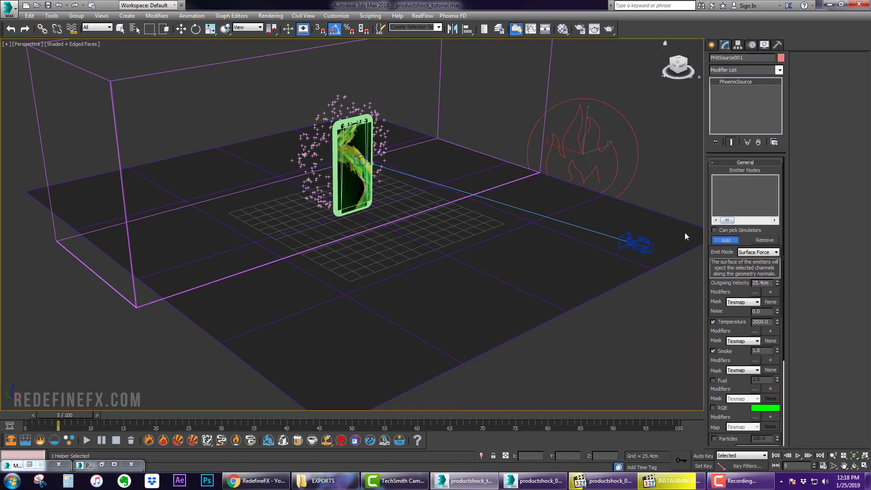
pyautogui.click(341, 96)
pyautogui.click(350, 299)
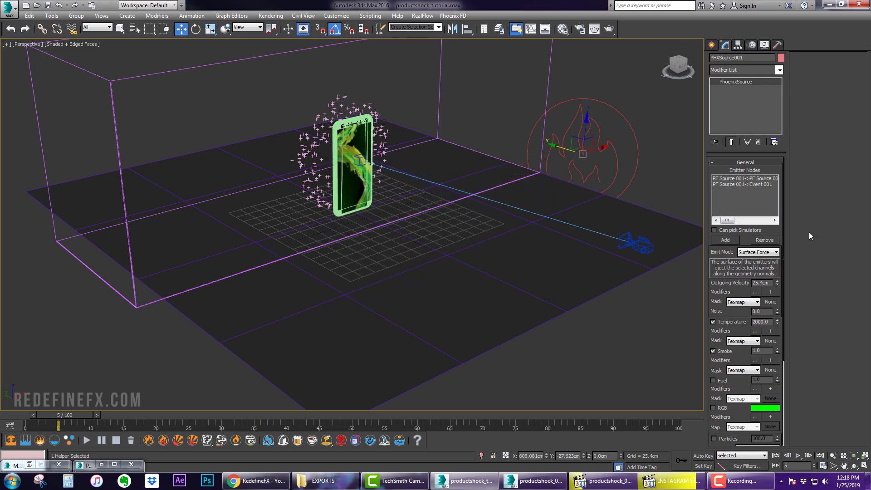
# Step: Set the PHXSource's outgoing velocity to 50 cm and its temperature to 300
pyautogui.doubleClick(766, 284)
pyautogui.write('50')
pyautogui.press('Return')
pyautogui.moveTo(768, 322); pyautogui.dragTo(739, 320)
pyautogui.write('300')
pyautogui.press('Return')
# Step: Enable the RGB channel on the PHXSource and set its motion velocity to 10
pyautogui.scroll(-3, 730, 308)
pyautogui.click(721, 289)
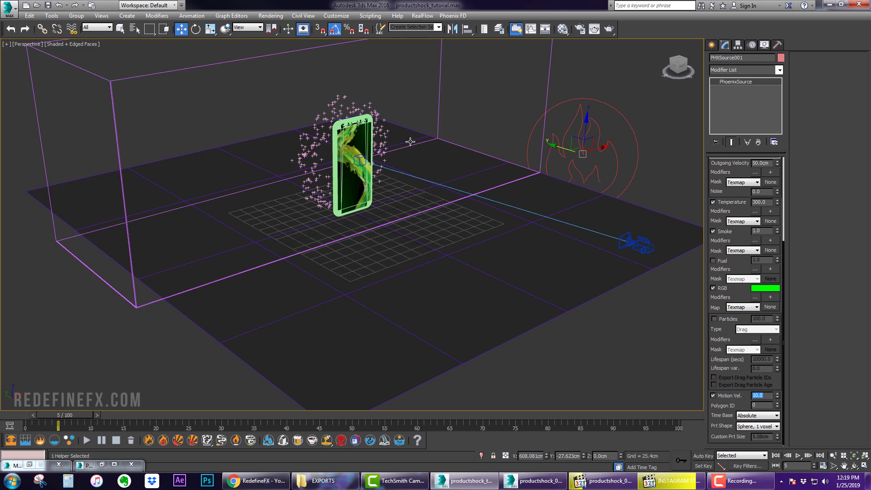
pyautogui.keyDown('alt'); pyautogui.moveTo(383, 122); pyautogui.dragTo(329, 148, button='middle'); pyautogui.keyUp('alt')
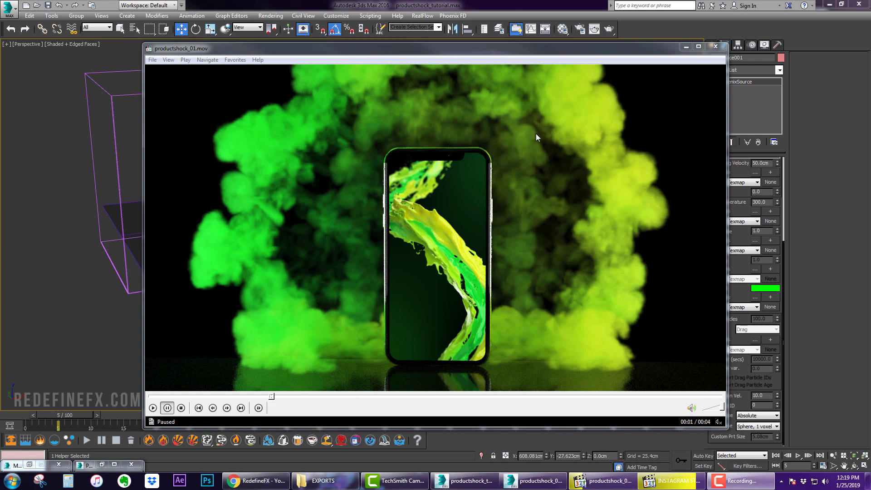
# Step: Assign a Noise map with Fractal type to the diffuse of the 06 - Default material and preview it enlarged
pyautogui.click(685, 47)
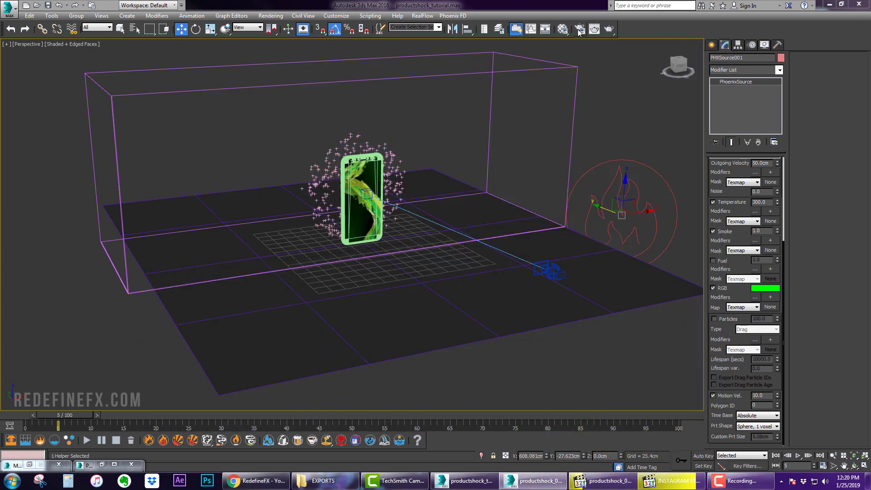
pyautogui.press('m')
pyautogui.click(198, 86)
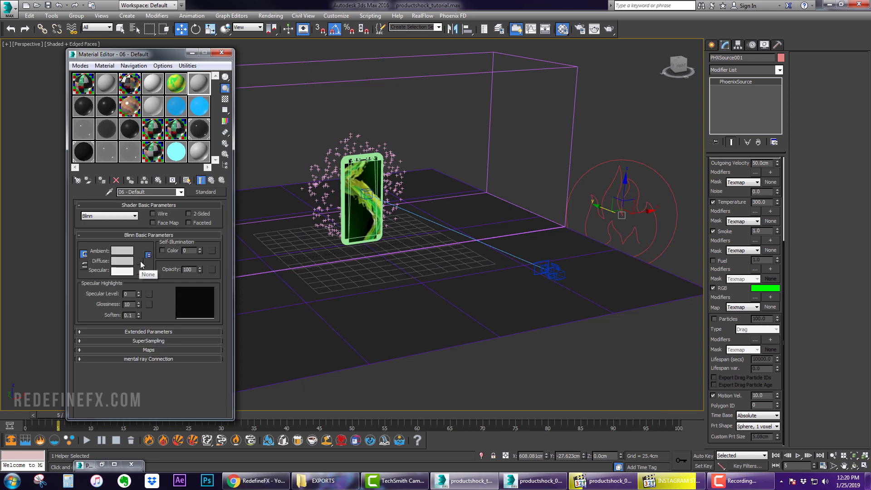
pyautogui.click(140, 262)
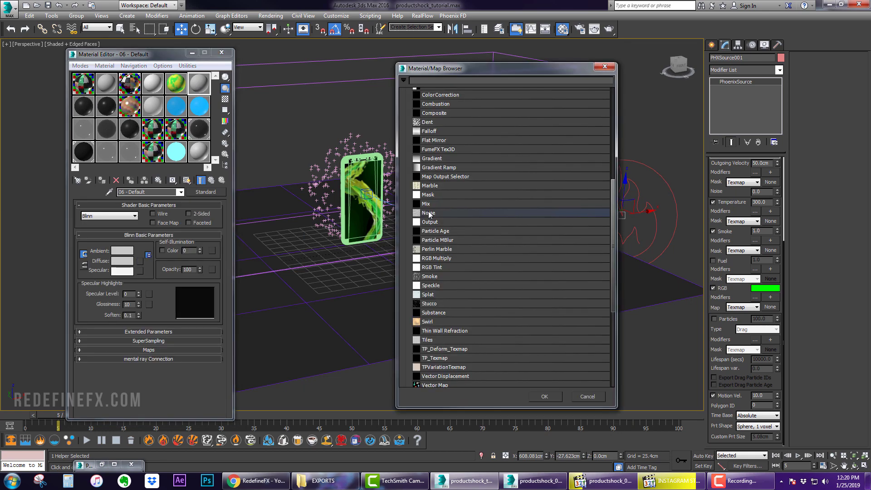
pyautogui.doubleClick(453, 245)
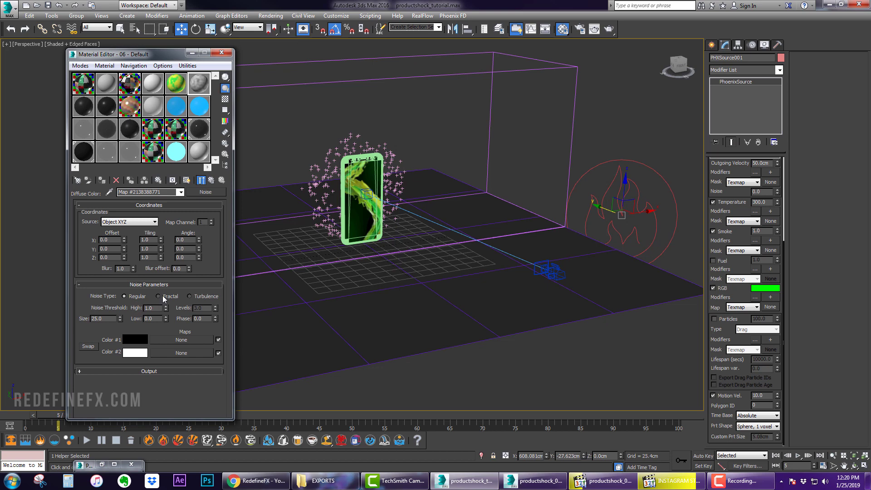
pyautogui.doubleClick(196, 93)
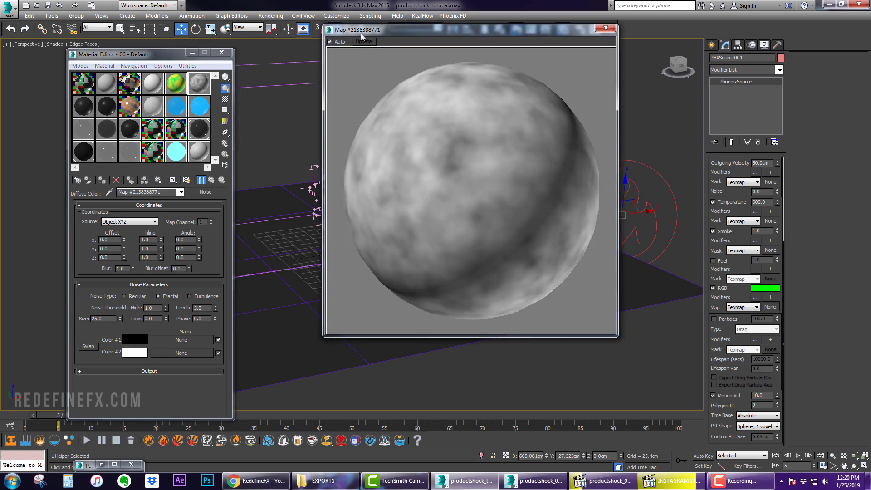
# Step: Set the Noise map's Color #1 to bright green and Color #2 to yellow
pyautogui.click(136, 338)
pyautogui.moveTo(218, 59); pyautogui.dragTo(210, 59)
pyautogui.click(335, 135)
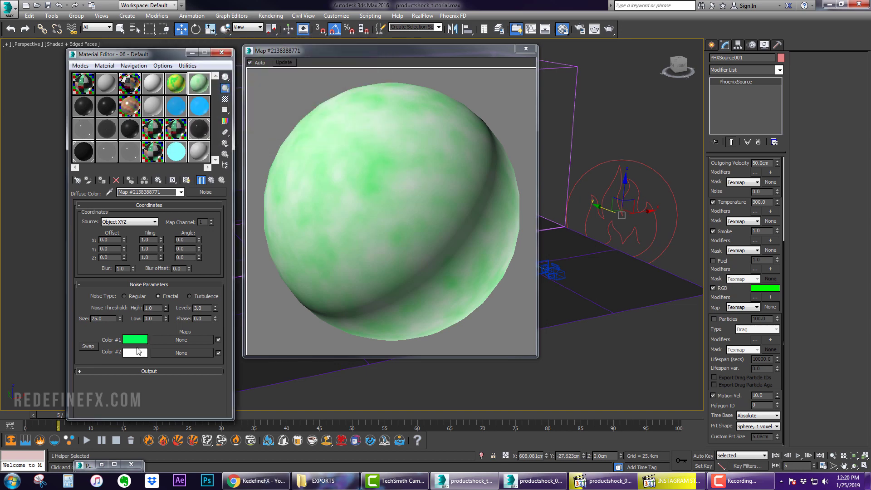
pyautogui.click(135, 352)
pyautogui.moveTo(199, 59); pyautogui.dragTo(200, 58)
pyautogui.click(351, 96)
pyautogui.click(336, 136)
# Step: Set the noise threshold to 0.66 high and 0.455 low, with a yellower green for Color #1 and a size of 50
pyautogui.moveTo(166, 309)
pyautogui.mouseDown()
pyautogui.moveTo(167, 335)
pyautogui.moveTo(166, 302)
pyautogui.mouseUp()
pyautogui.click(143, 338)
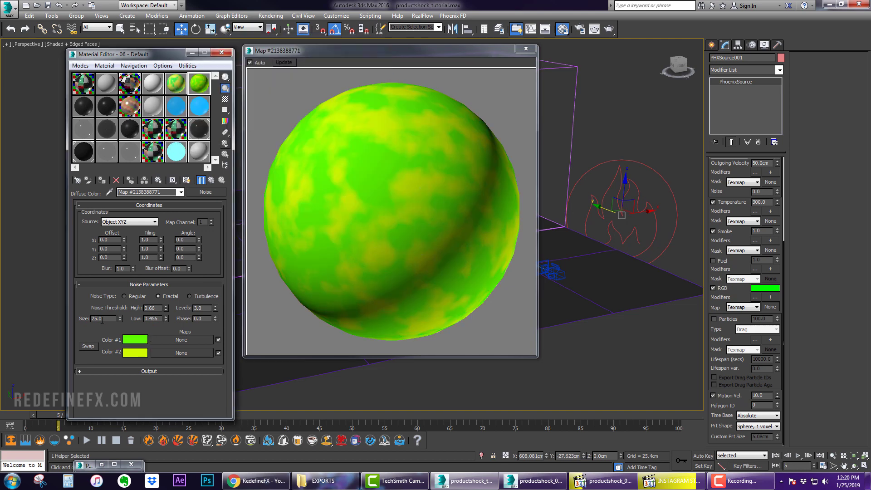
pyautogui.moveTo(102, 320); pyautogui.dragTo(76, 323)
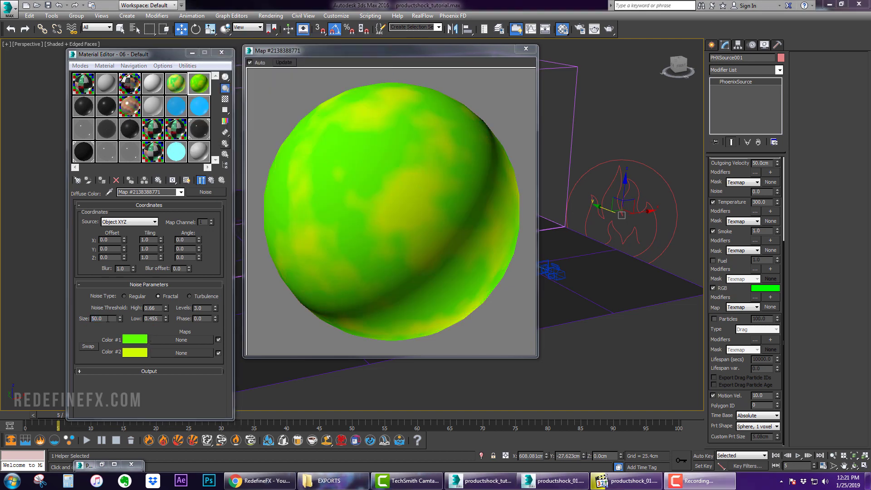
pyautogui.doubleClick(102, 318)
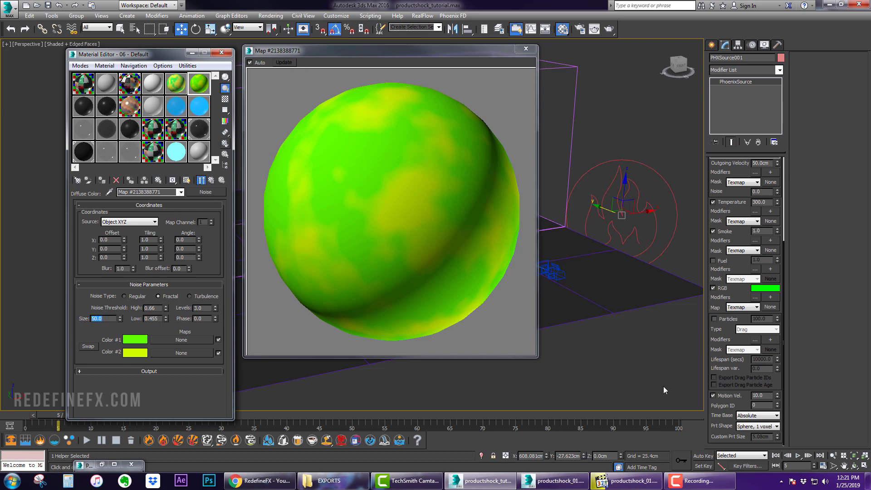
# Step: Compare the noise colors with the rendered productshock_01.mov, and close the enlarged map preview
pyautogui.click(626, 480)
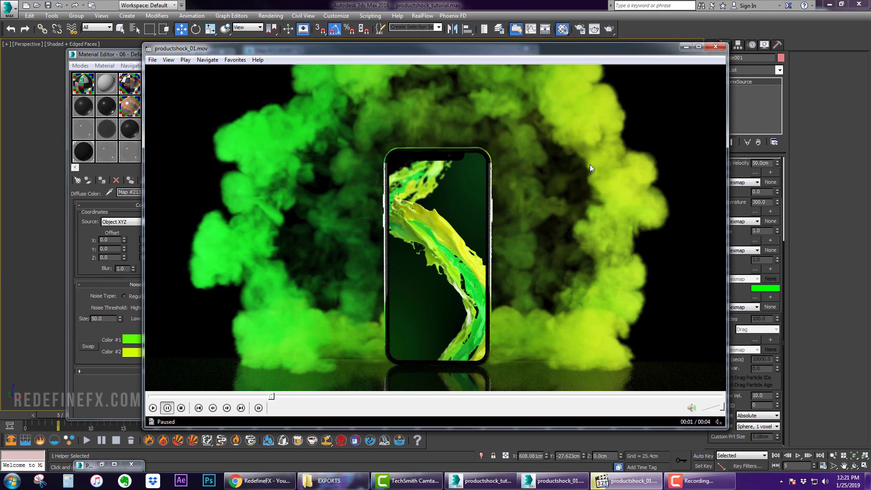
pyautogui.click(684, 47)
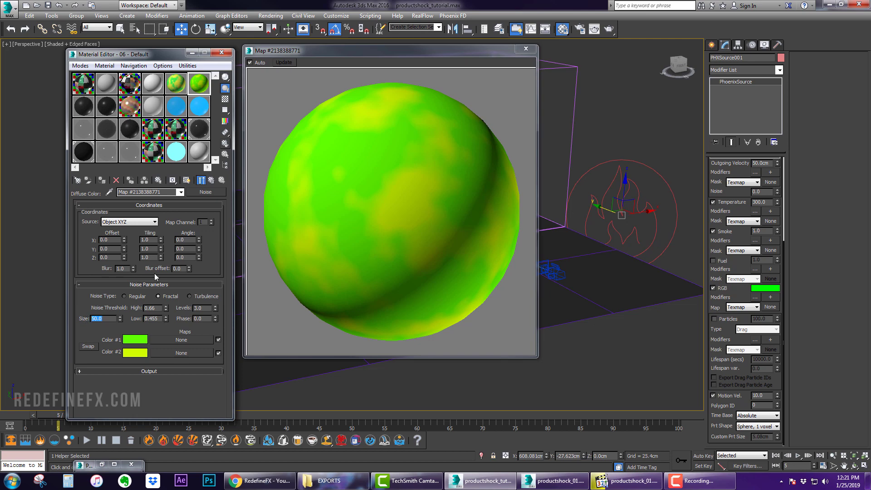
pyautogui.click(526, 49)
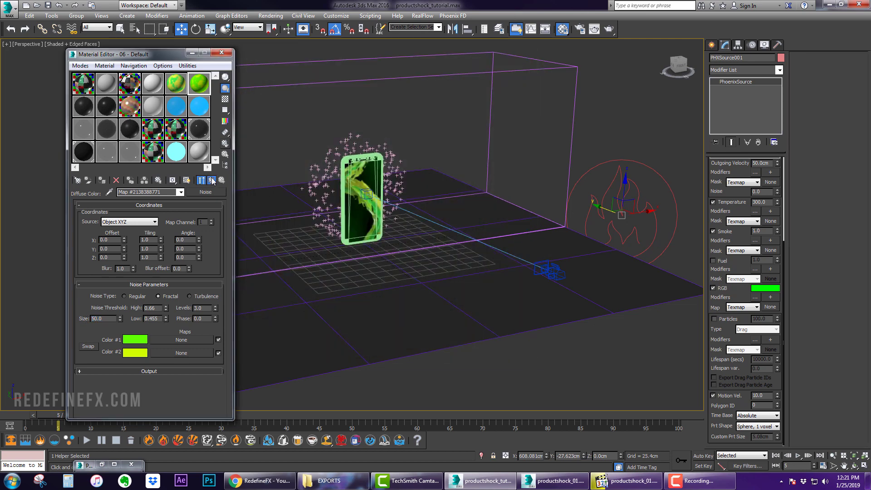
# Step: Copy the Noise map from the material's diffuse slot and paste it as the PHXSource's RGB map
pyautogui.click(211, 180)
pyautogui.rightClick(140, 261)
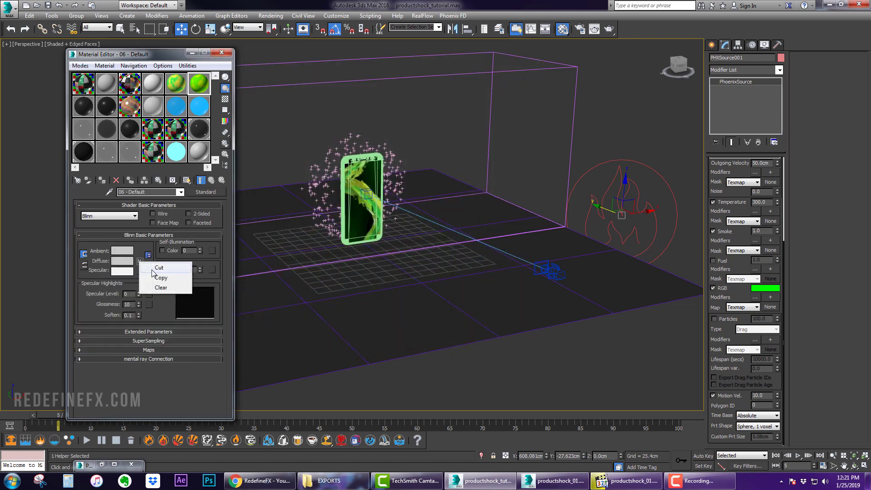
pyautogui.click(159, 277)
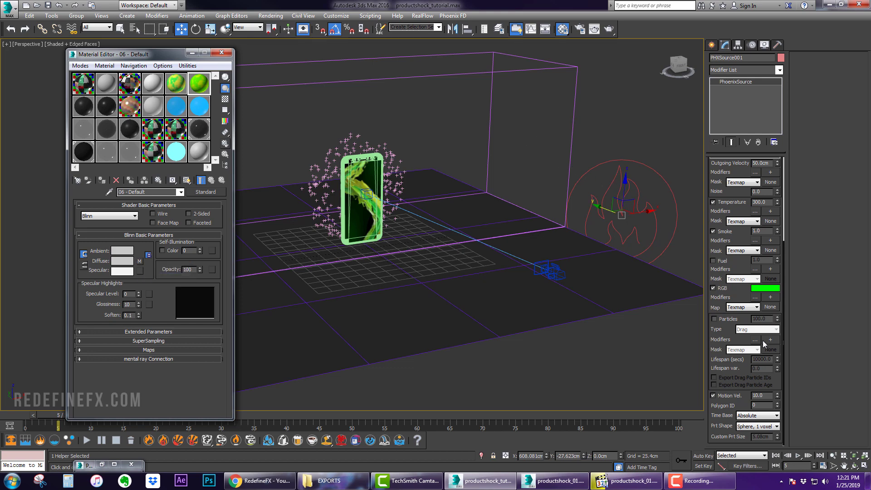
pyautogui.rightClick(769, 307)
pyautogui.click(783, 326)
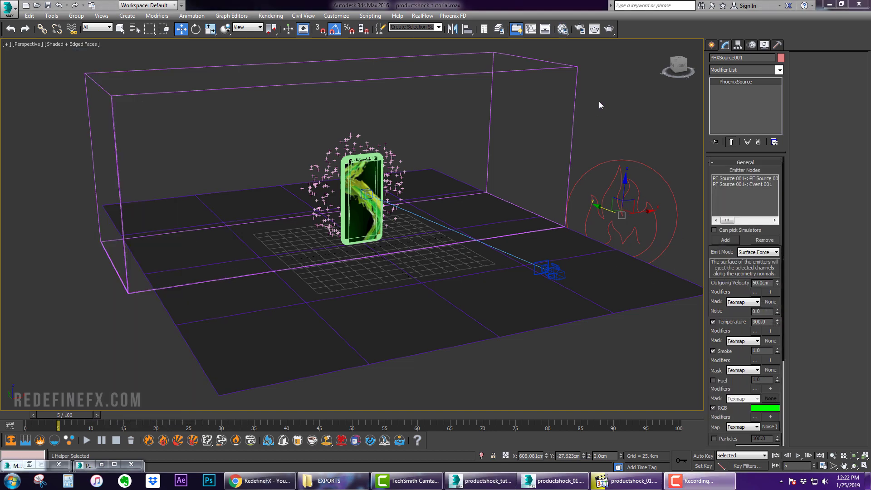
# Step: Select the Phoenix FD simulator grid and show its Simulation settings
pyautogui.moveTo(596, 102); pyautogui.dragTo(540, 120)
pyautogui.click(730, 162)
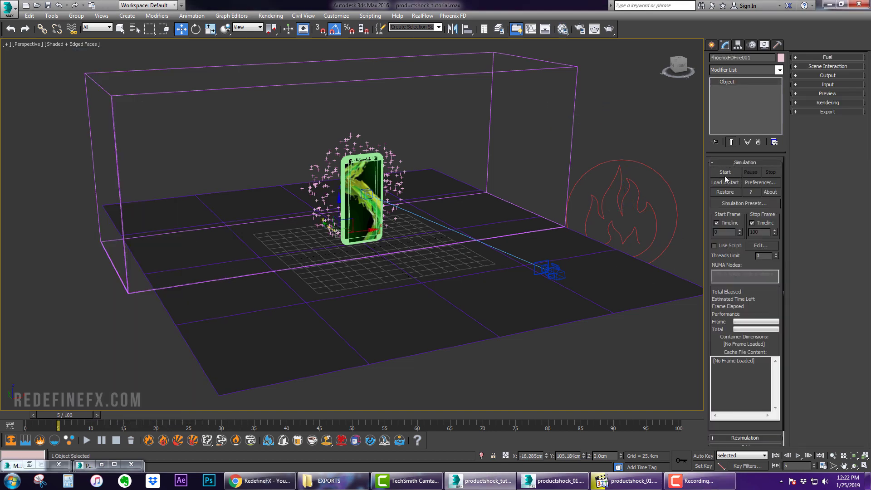
# Step: Switch to the productshock_01.max scene and examine its simulated smoke in a maximized Perspective view
pyautogui.click(553, 480)
pyautogui.moveTo(506, 53); pyautogui.dragTo(274, 45)
pyautogui.click(586, 41)
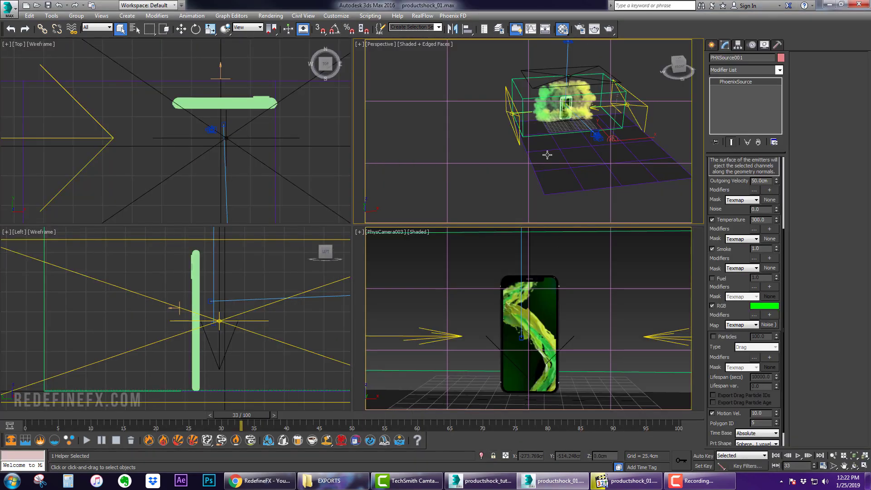
pyautogui.moveTo(500, 115); pyautogui.dragTo(482, 115, button='middle')
pyautogui.hotkey('alt', 'w')
pyautogui.scroll(4, 482, 115)
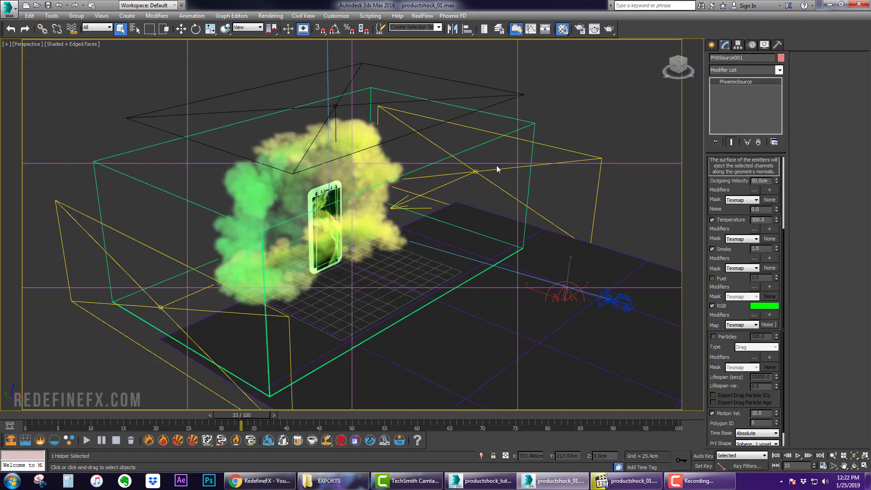
# Step: Select the two V-Ray plane lights on either side of the phone to inspect their placement
pyautogui.click(575, 162)
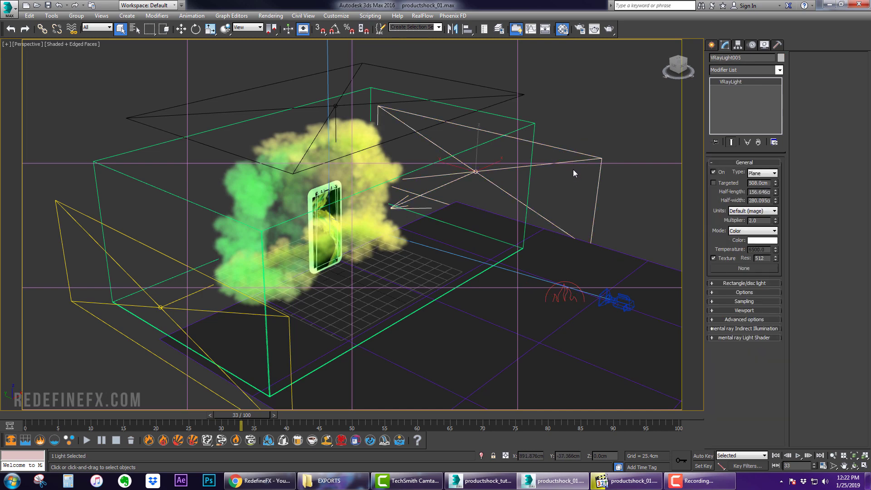
pyautogui.keyDown('ctrl'); pyautogui.click(60, 233); pyautogui.keyUp('ctrl')
pyautogui.moveTo(159, 209); pyautogui.dragTo(195, 198, button='middle')
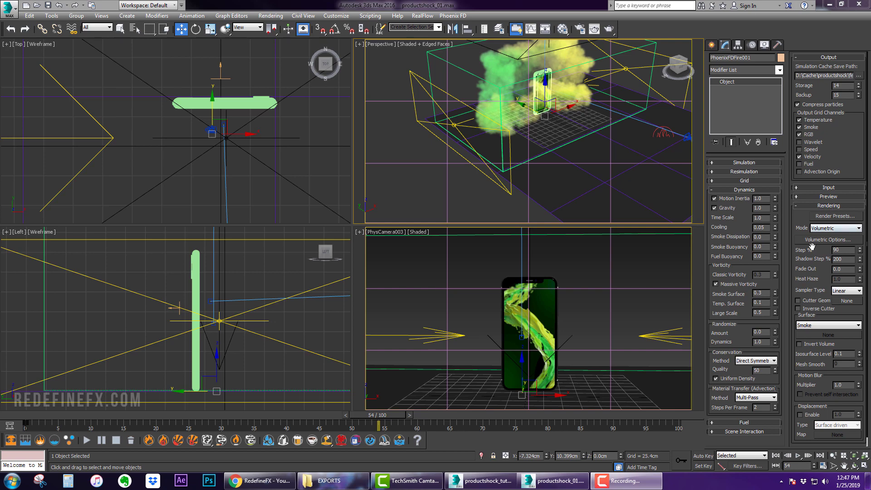
# Step: Open the simulator's volumetric render settings and review what the Smoke Color is based on
pyautogui.click(815, 240)
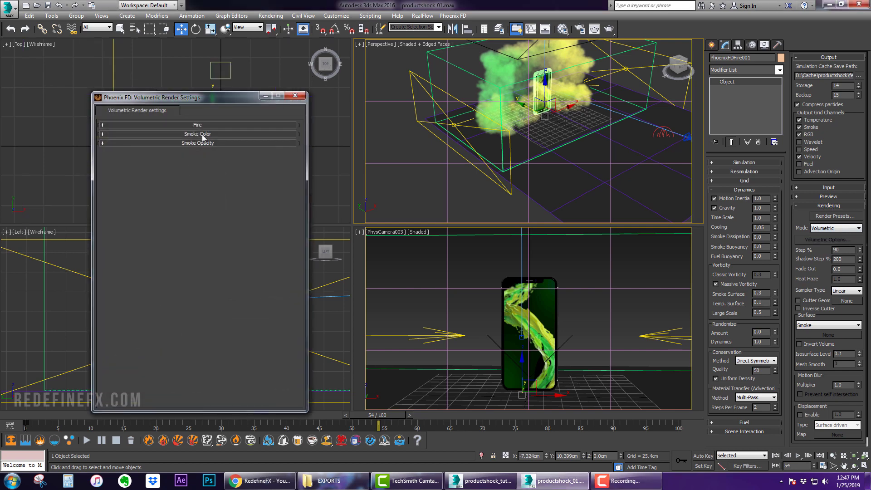
pyautogui.click(200, 134)
pyautogui.click(169, 145)
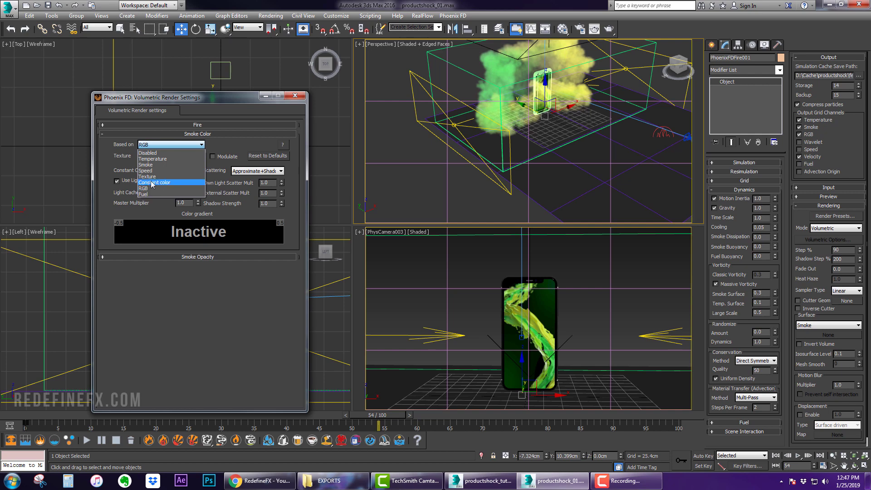
pyautogui.click(219, 197)
# Step: Set the Simple Smoke Opacity to 0.93 in the Smoke Opacity settings
pyautogui.click(204, 257)
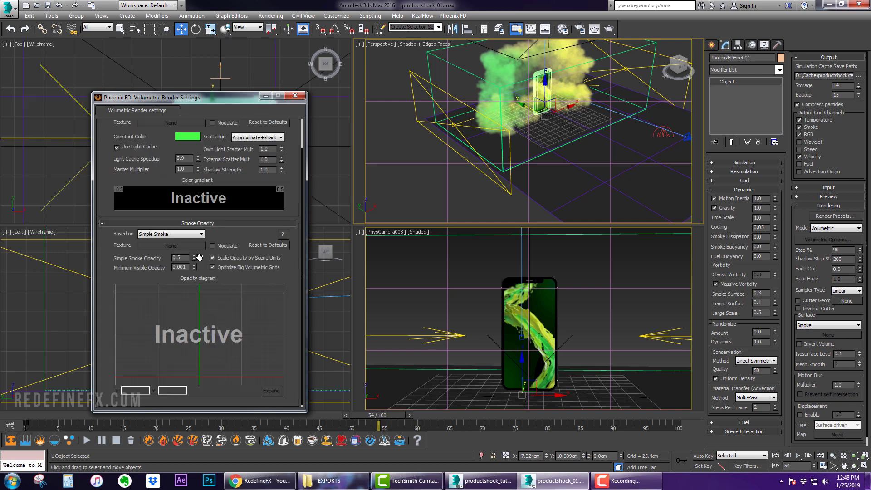
pyautogui.moveTo(195, 253); pyautogui.dragTo(202, 237)
pyautogui.moveTo(474, 312); pyautogui.dragTo(473, 310, button='middle')
pyautogui.moveTo(194, 258); pyautogui.dragTo(196, 252)
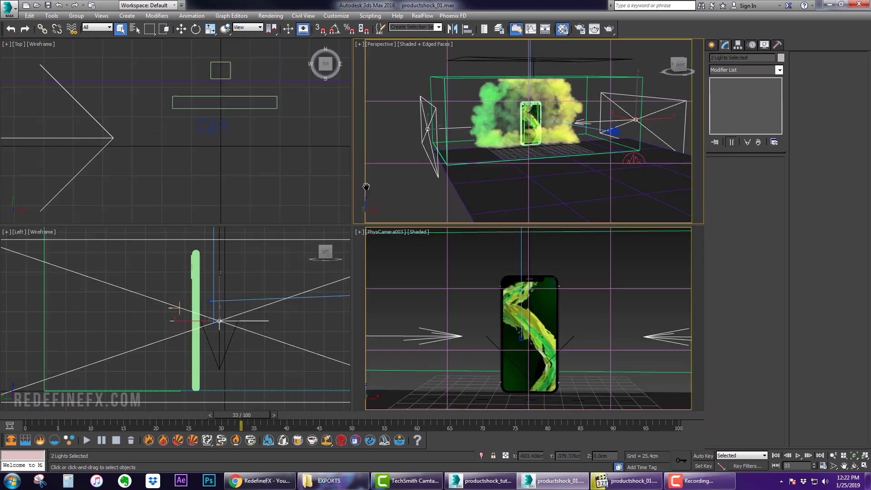
# Step: Advance the camera view to frame 54, and play the rendered productshock_01.mov to examine the final smoke
pyautogui.middleClick(499, 303)
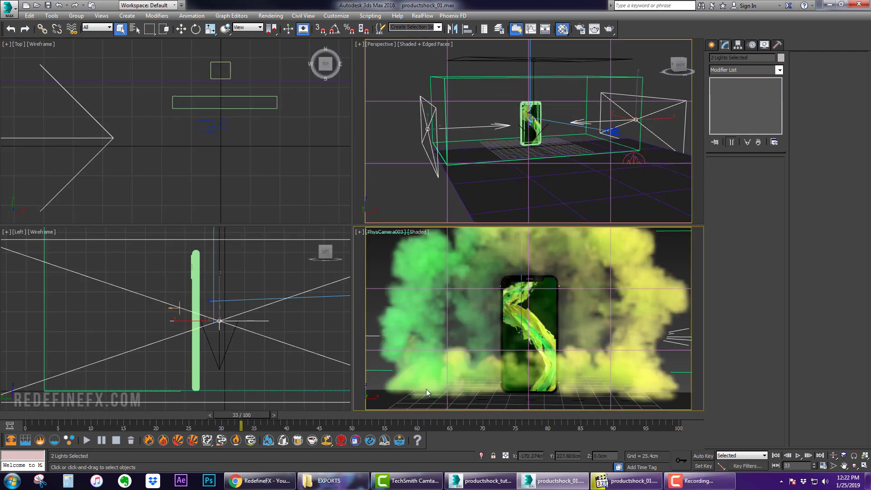
pyautogui.moveTo(242, 415); pyautogui.dragTo(381, 415)
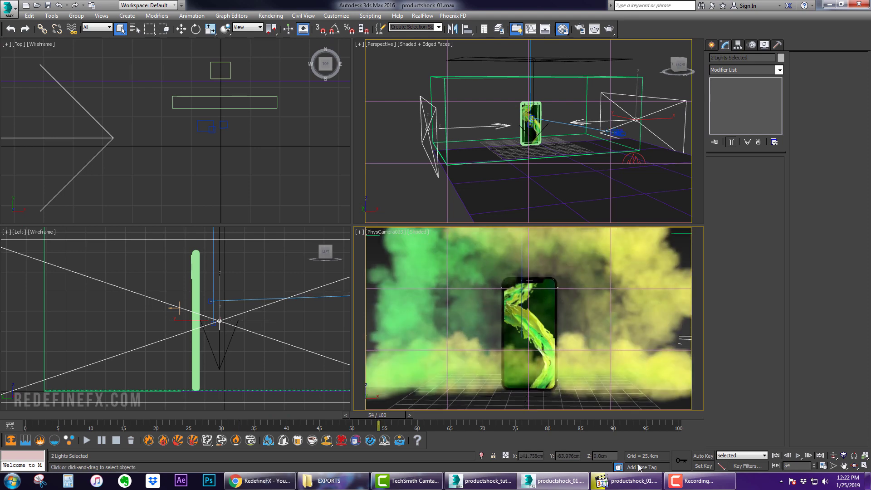
pyautogui.click(634, 480)
pyautogui.click(183, 394)
pyautogui.click(263, 267)
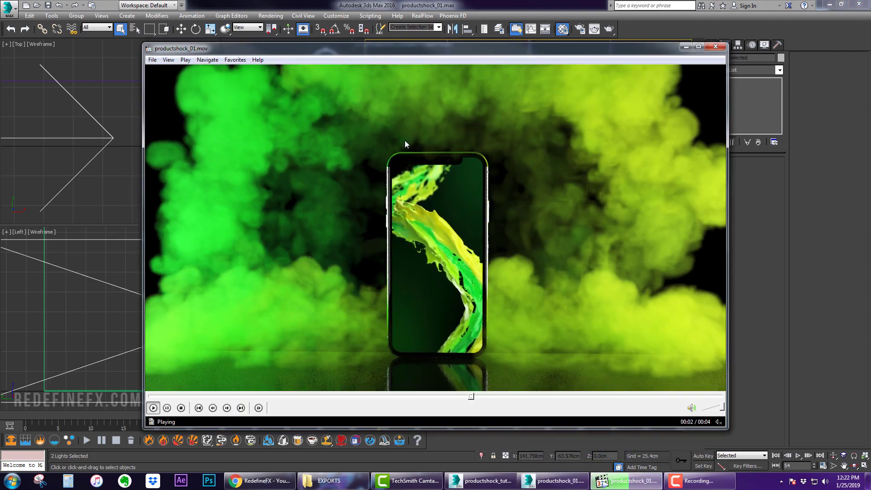
pyautogui.click(464, 172)
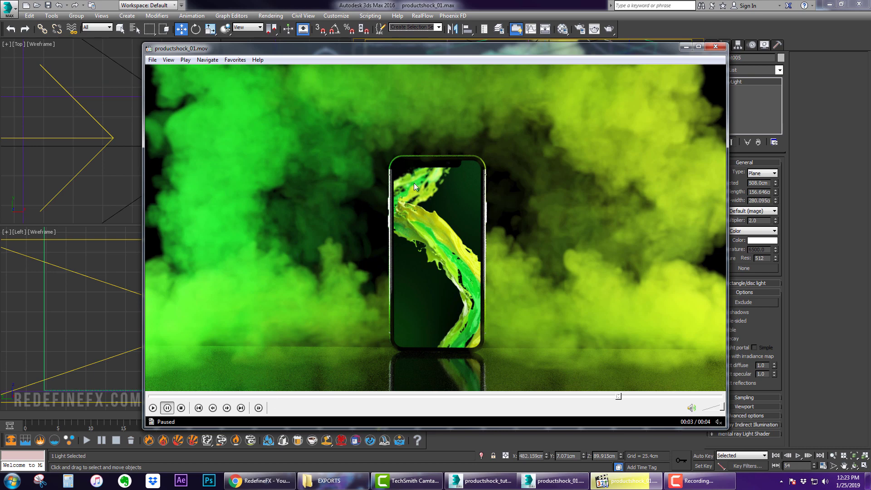
# Step: Switch to the RedefineFX YouTube channel in Chrome and browse its Phoenix FD tutorials
pyautogui.click(260, 480)
pyautogui.scroll(-6, 268, 233)
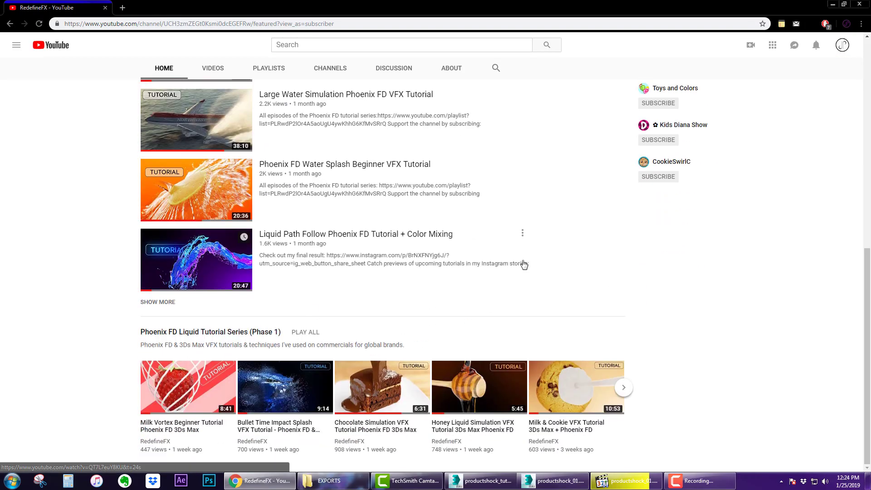
pyautogui.scroll(5, 342, 328)
pyautogui.scroll(4, 343, 329)
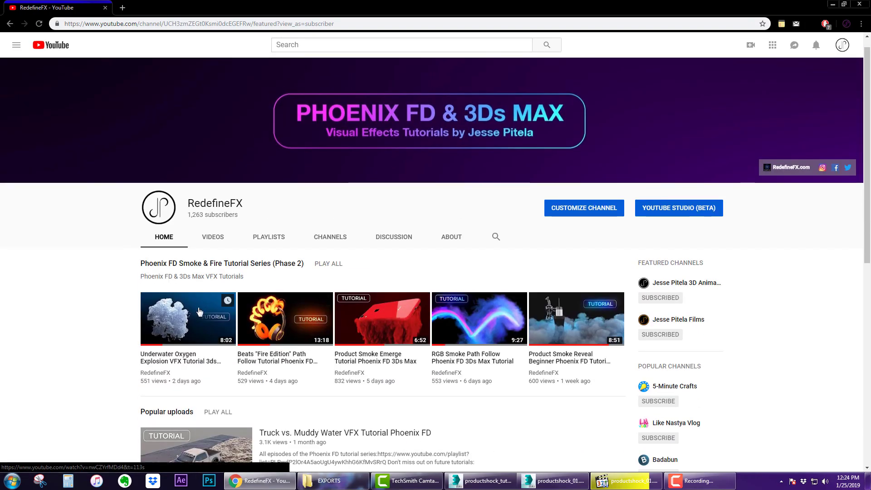
pyautogui.scroll(-9, 197, 312)
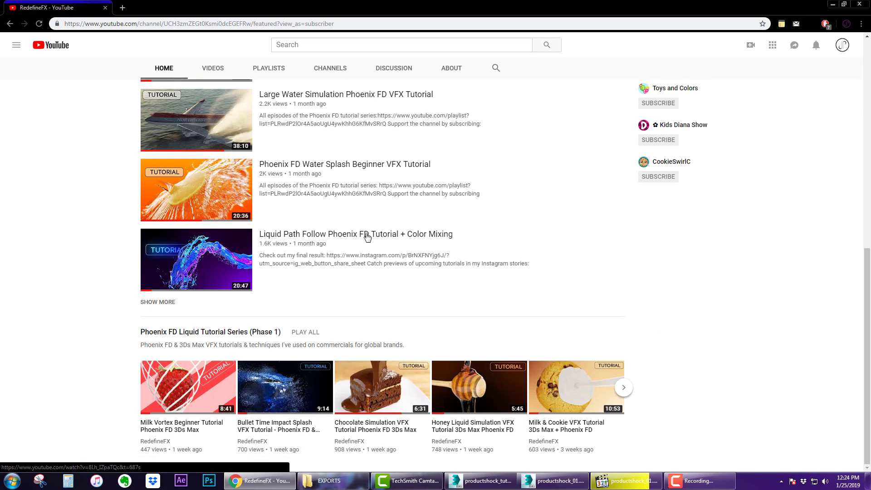
pyautogui.scroll(4, 410, 265)
pyautogui.scroll(-2, 388, 242)
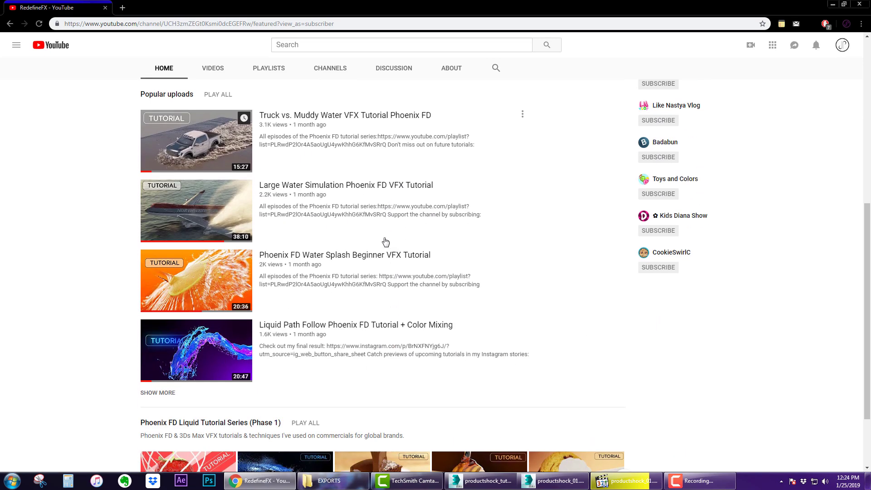